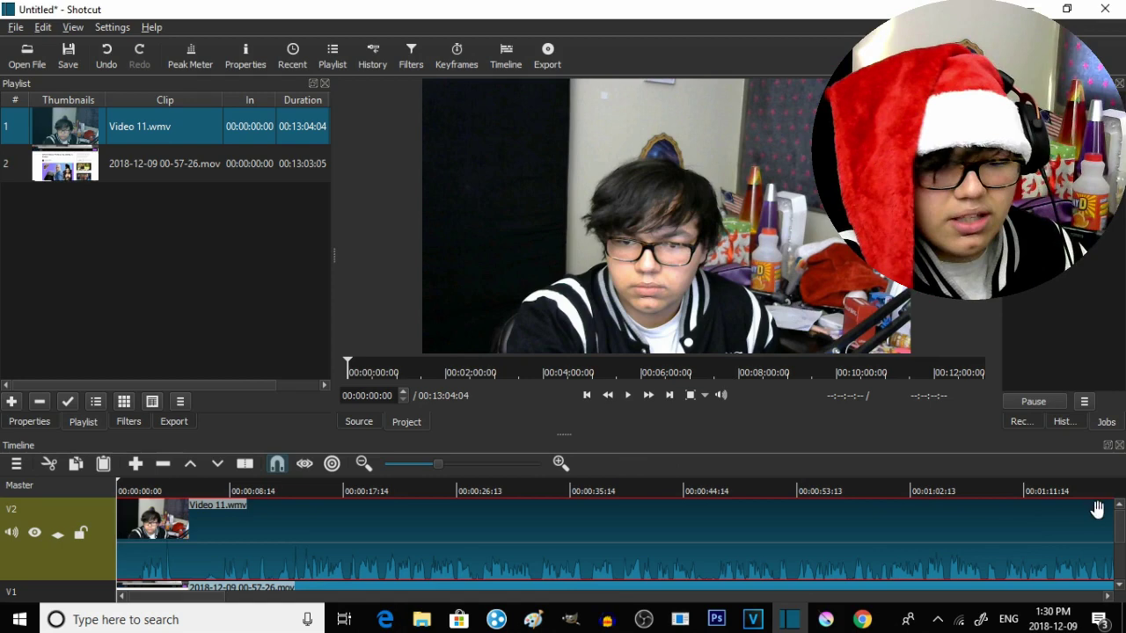
pyautogui.scroll(-3, 1097, 527)
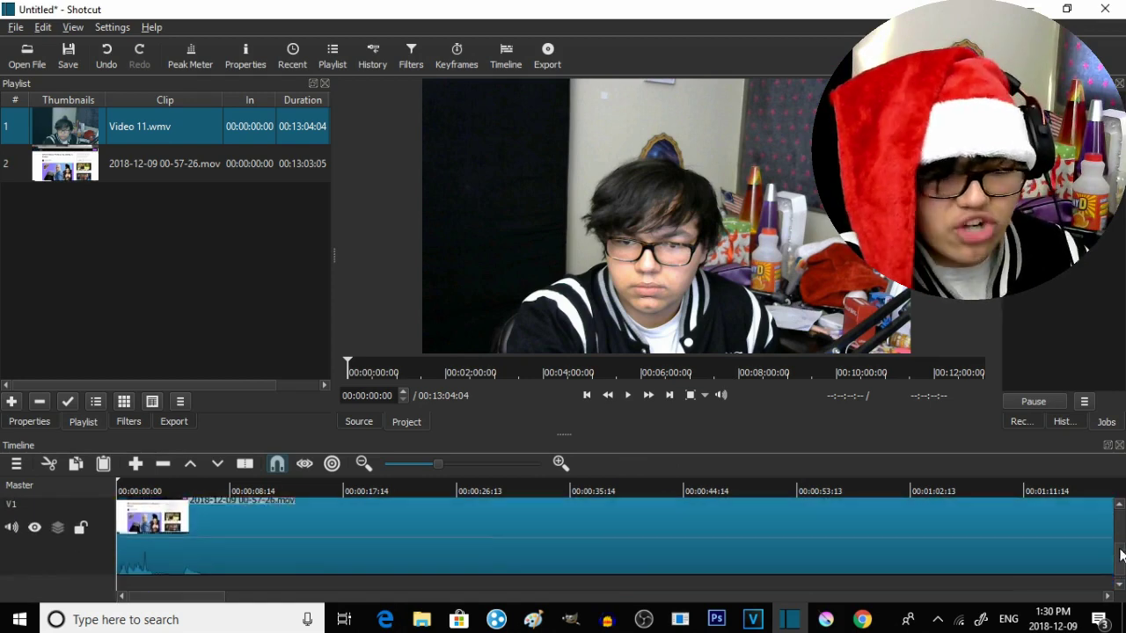
pyautogui.scroll(3, 1121, 554)
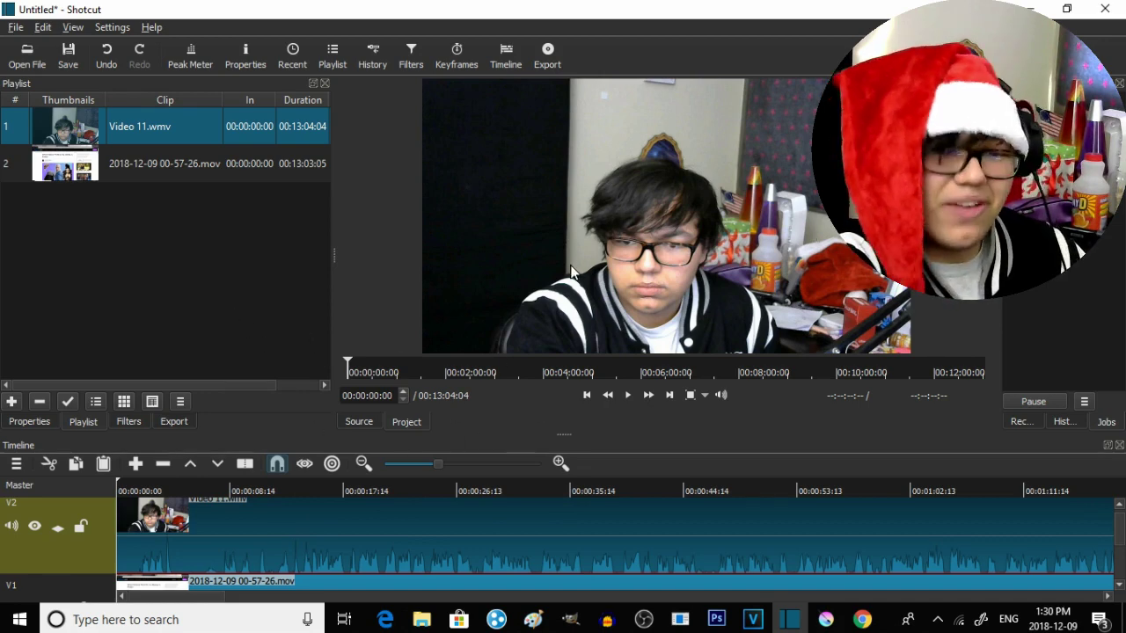
pyautogui.click(162, 167)
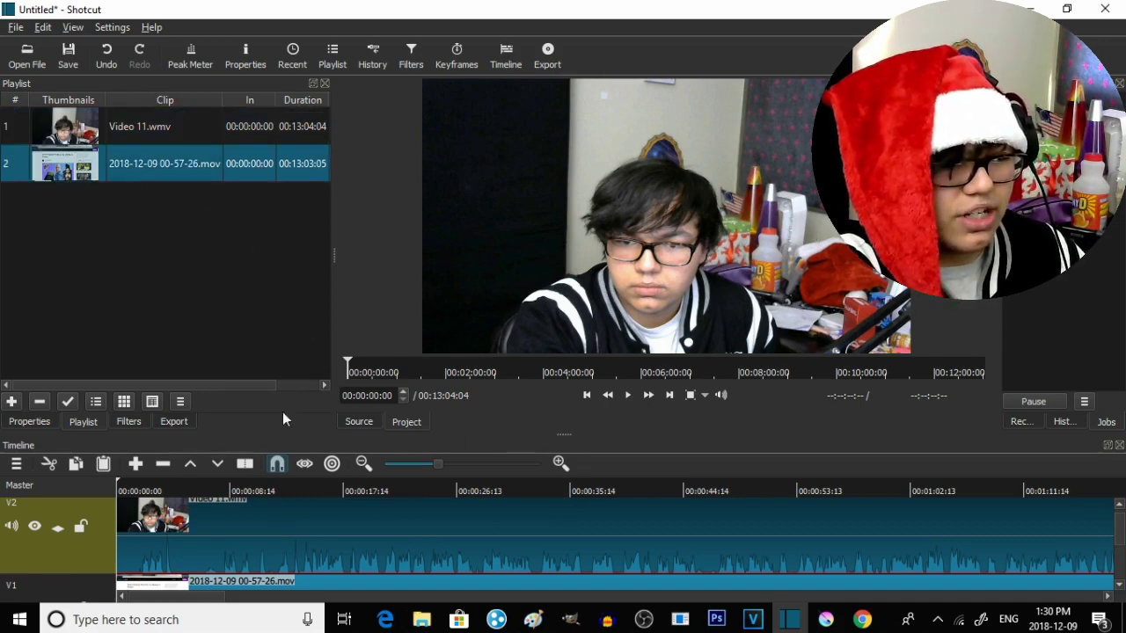
pyautogui.click(37, 527)
pyautogui.click(35, 528)
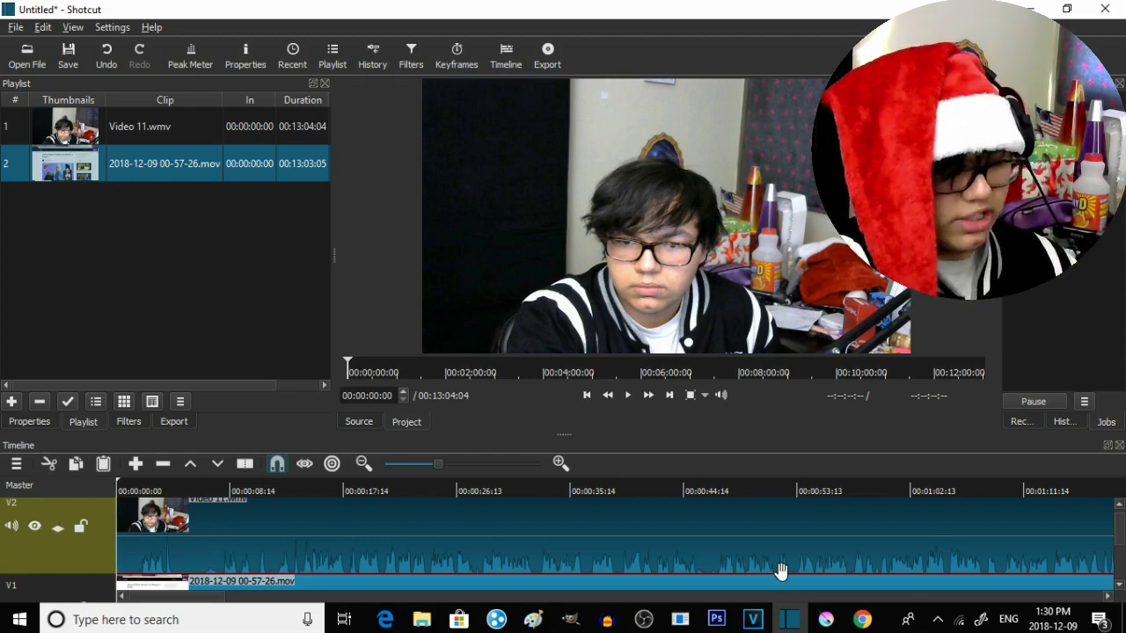
pyautogui.scroll(1, 1112, 538)
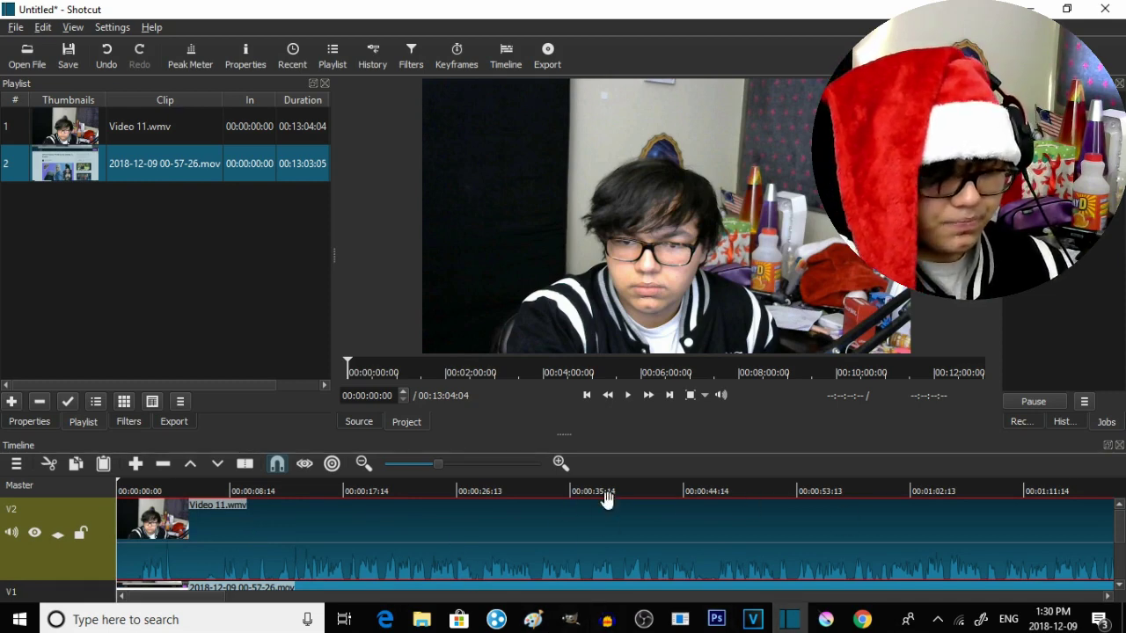
pyautogui.click(479, 583)
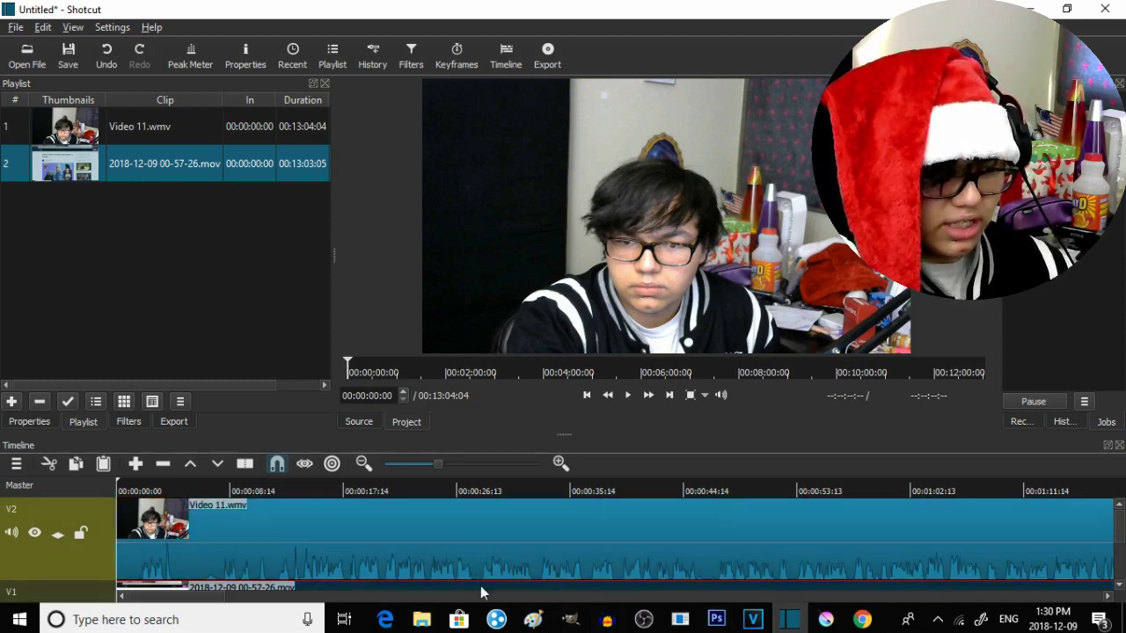
pyautogui.click(516, 557)
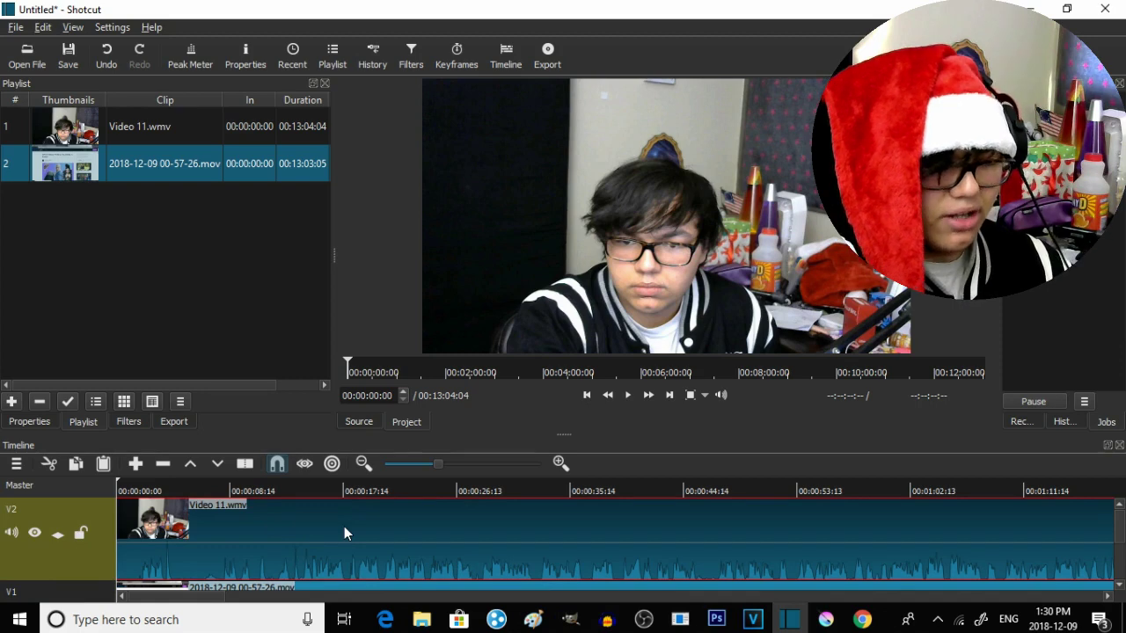
# Show the full video filter list for the webcam clip Video 11.wmv
pyautogui.click(128, 423)
pyautogui.click(20, 240)
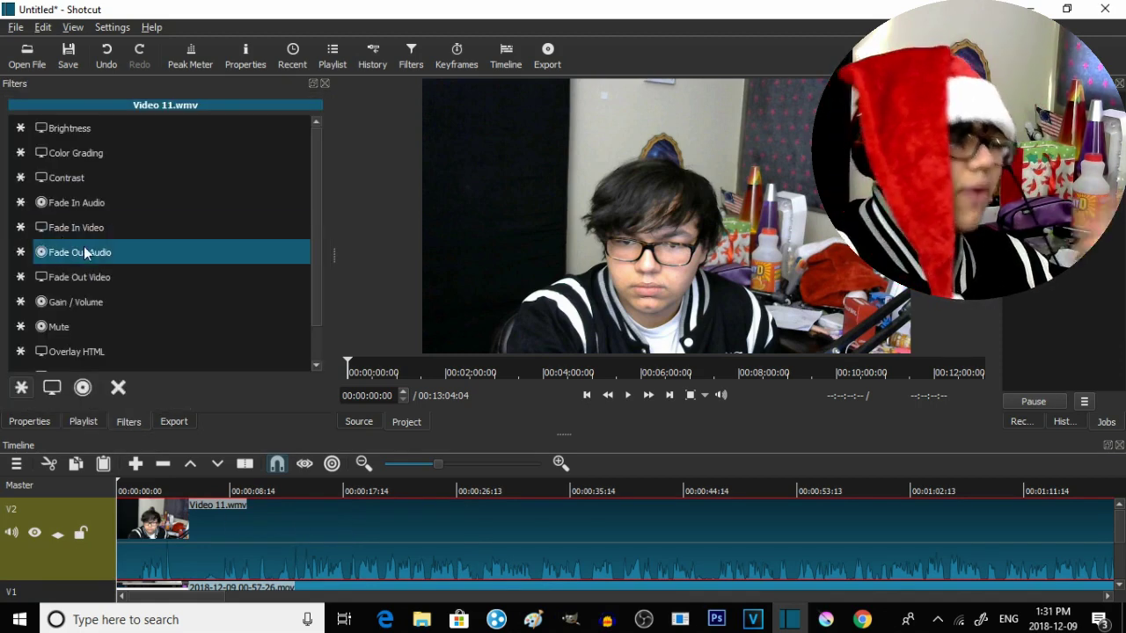
pyautogui.click(52, 388)
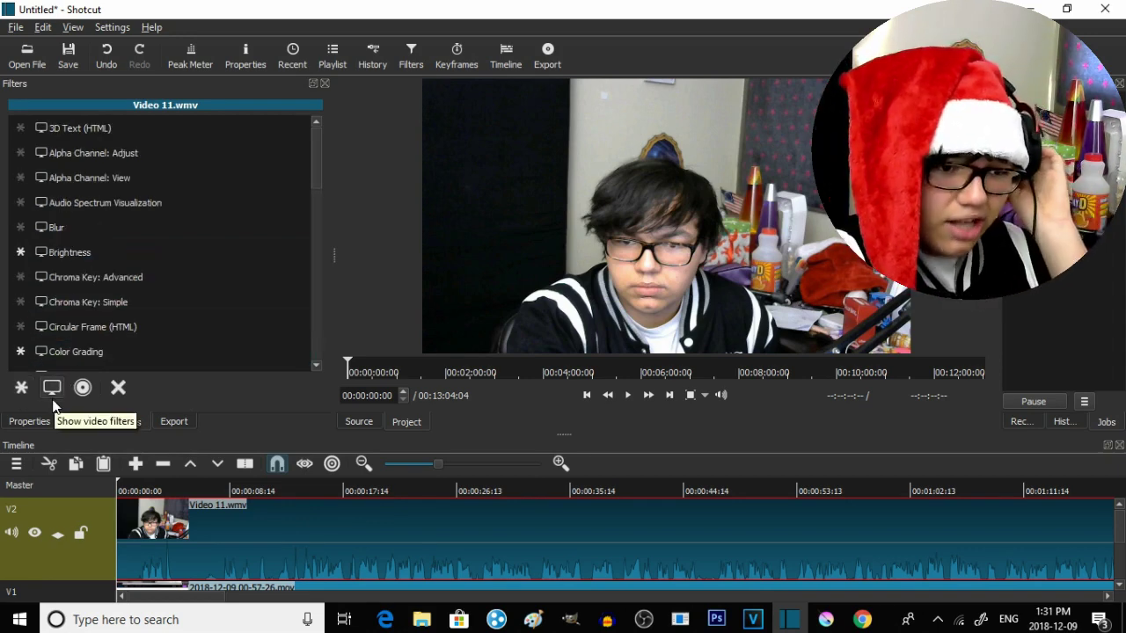
pyautogui.scroll(-1, 119, 295)
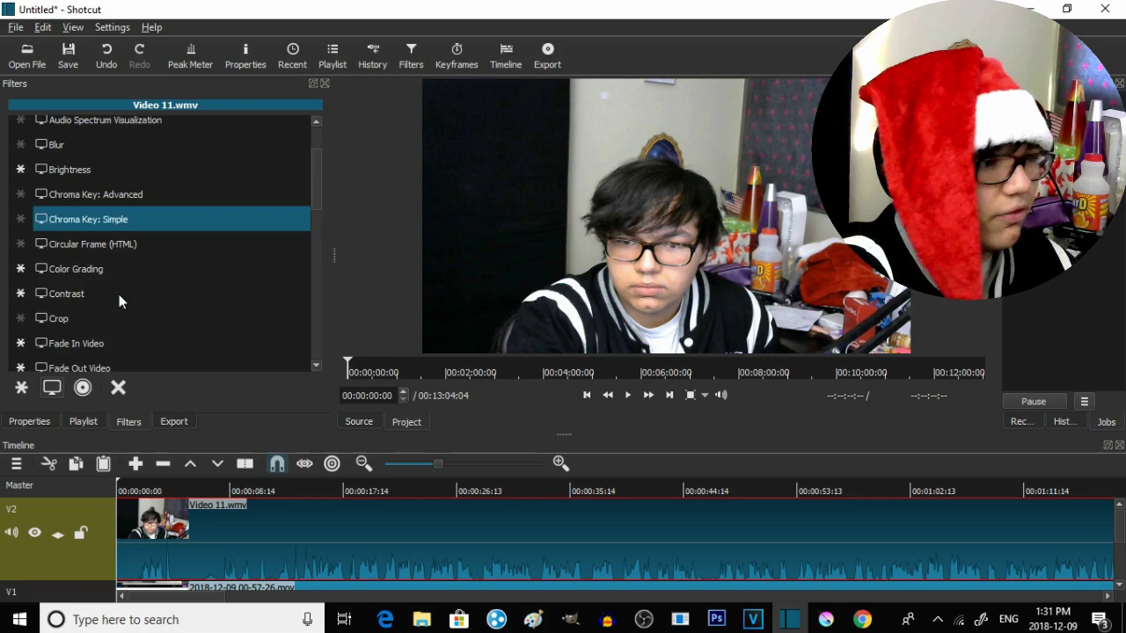
pyautogui.scroll(-1, 112, 291)
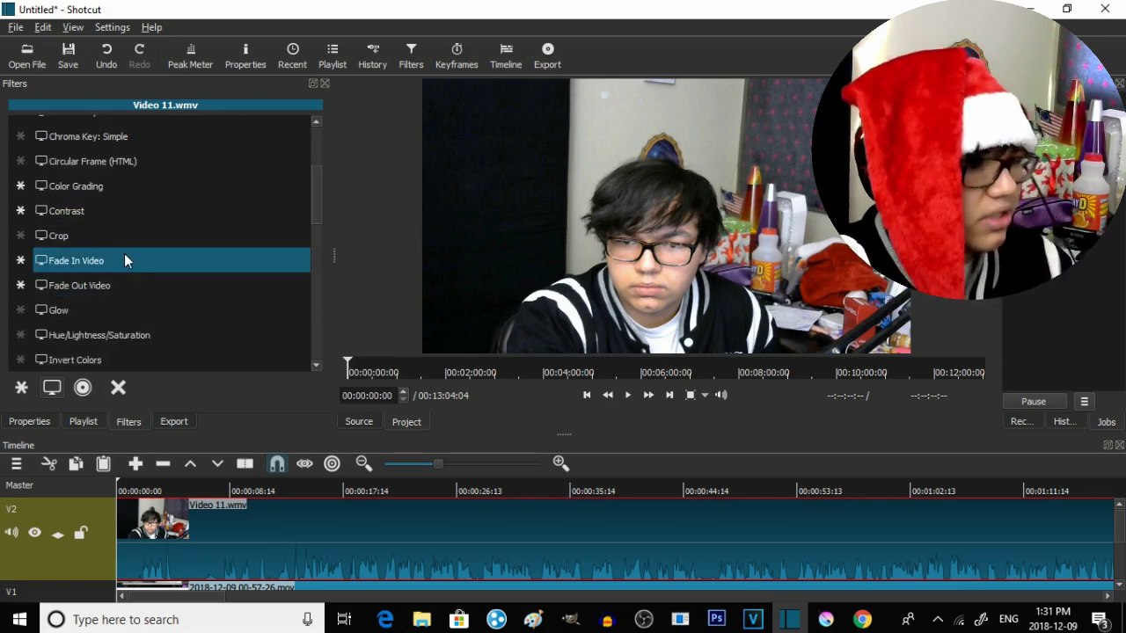
pyautogui.scroll(-1, 124, 254)
pyautogui.scroll(-1, 128, 258)
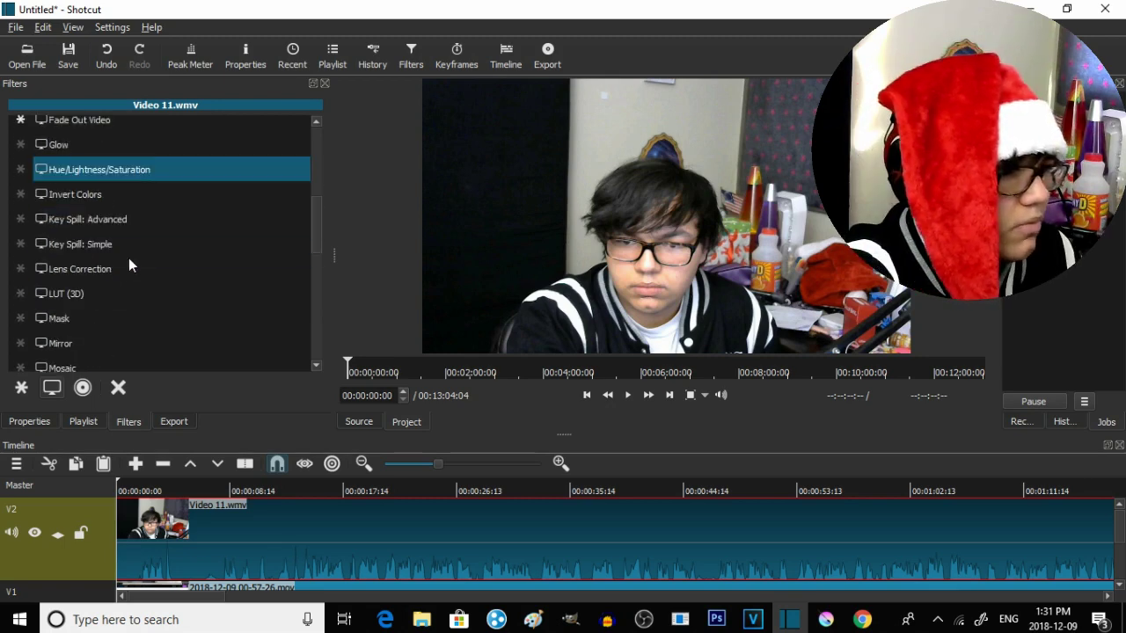
pyautogui.scroll(-1, 129, 258)
pyautogui.scroll(-1, 128, 257)
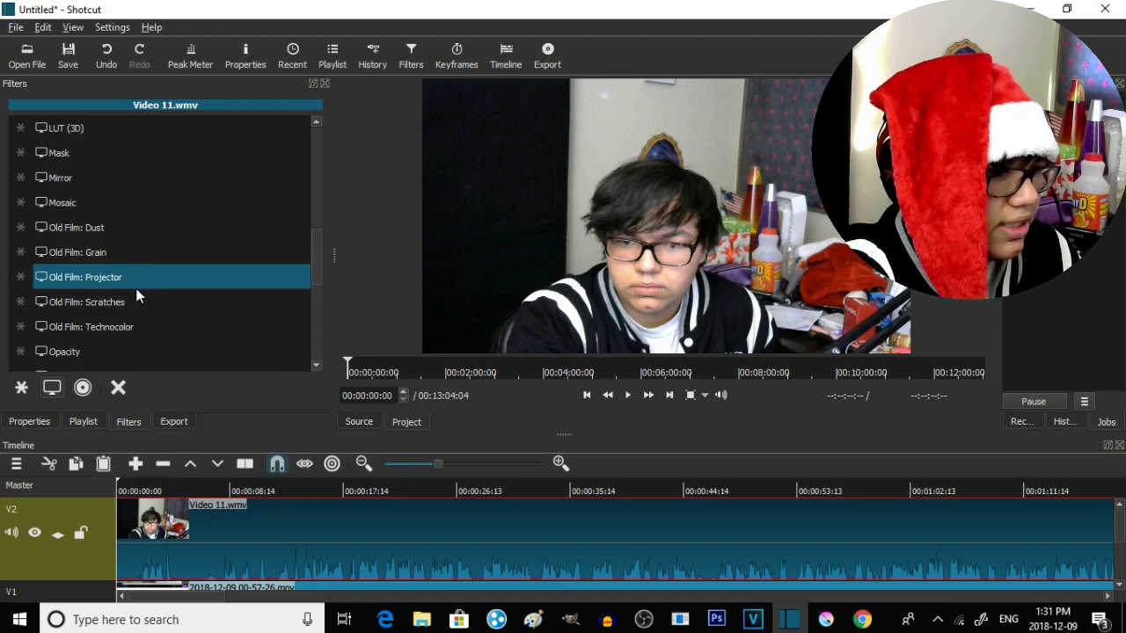
pyautogui.scroll(-1, 139, 297)
pyautogui.scroll(-1, 132, 282)
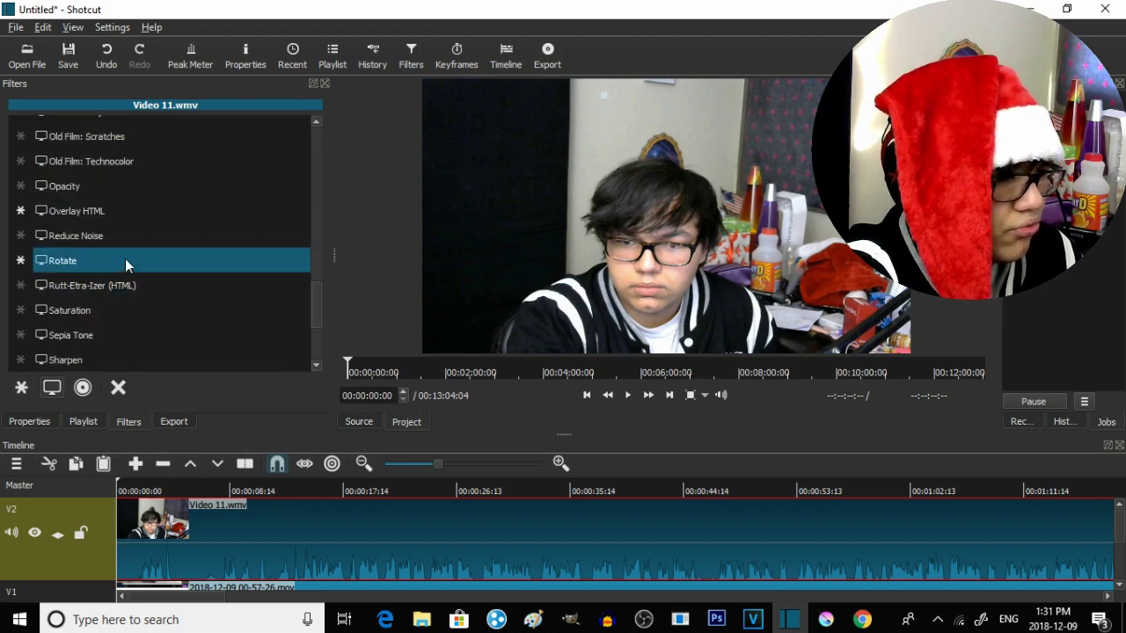
pyautogui.scroll(1, 137, 263)
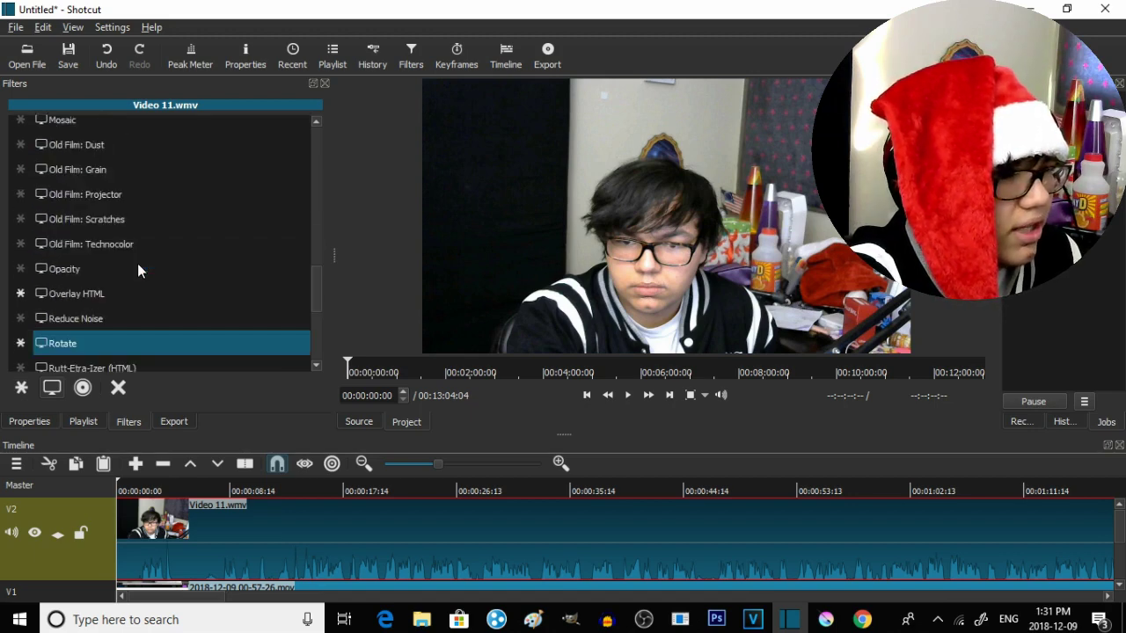
pyautogui.scroll(-1, 138, 263)
pyautogui.scroll(-2, 140, 266)
pyautogui.scroll(-1, 140, 268)
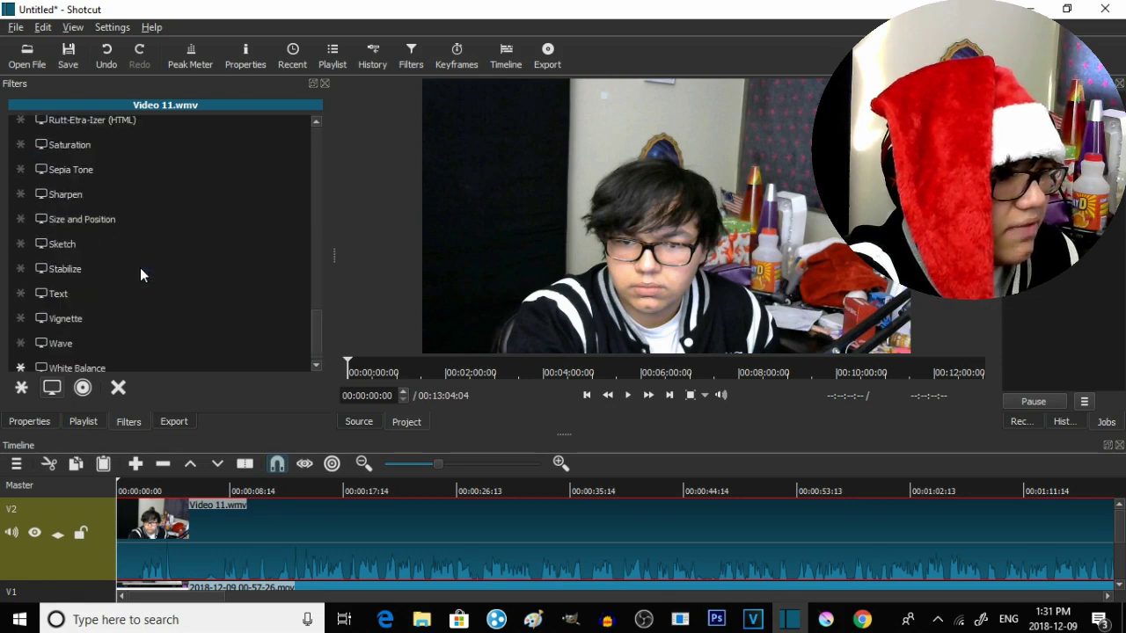
pyautogui.scroll(-1, 140, 267)
pyautogui.scroll(2, 140, 268)
pyautogui.scroll(1, 140, 268)
pyautogui.scroll(2, 139, 268)
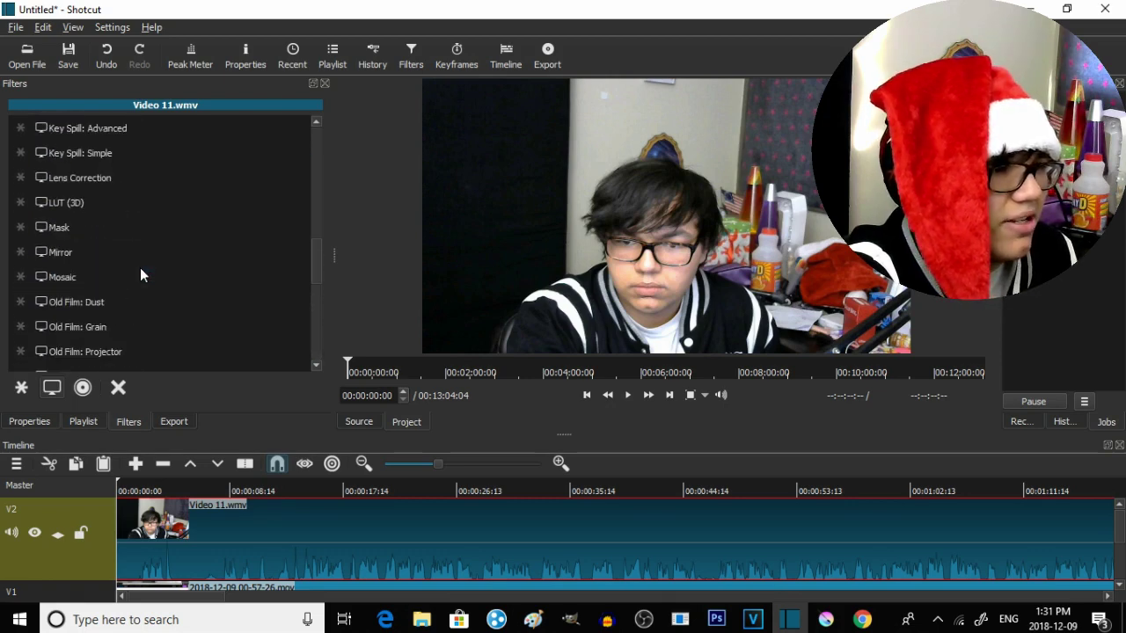
# Add a Mask filter to the webcam clip and set its shape to Ellipse
pyautogui.click(106, 230)
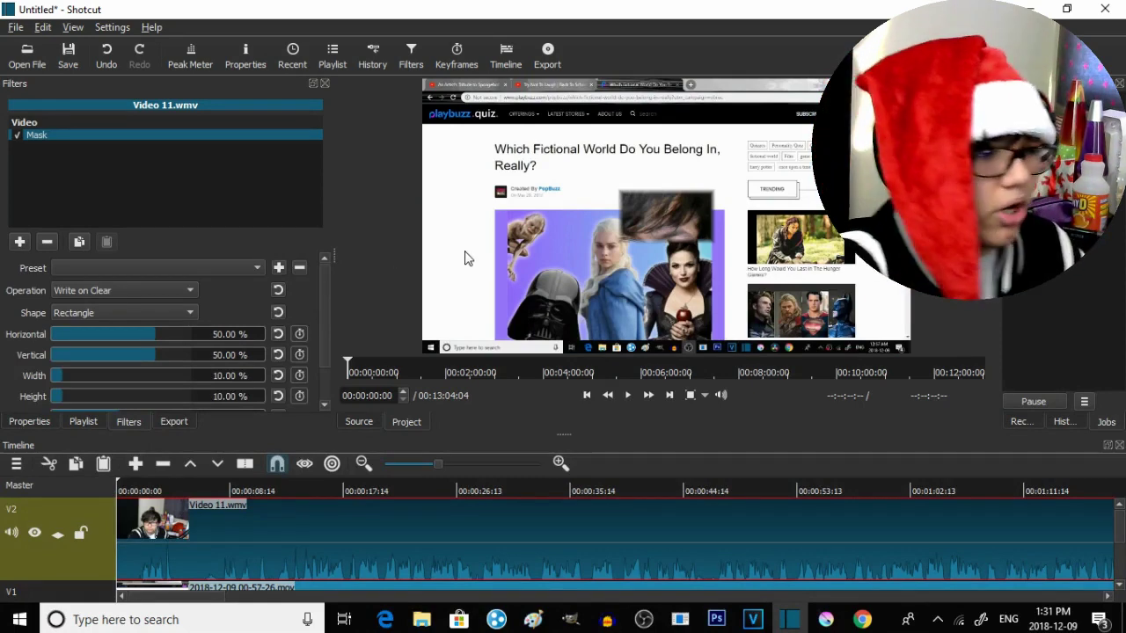
pyautogui.click(157, 314)
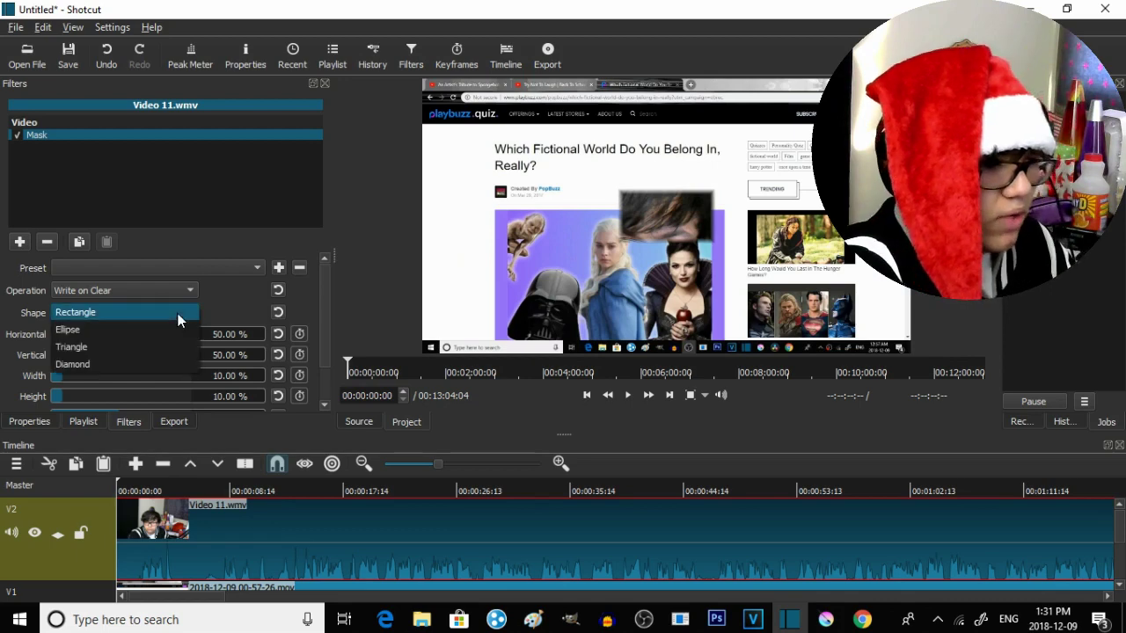
pyautogui.click(173, 332)
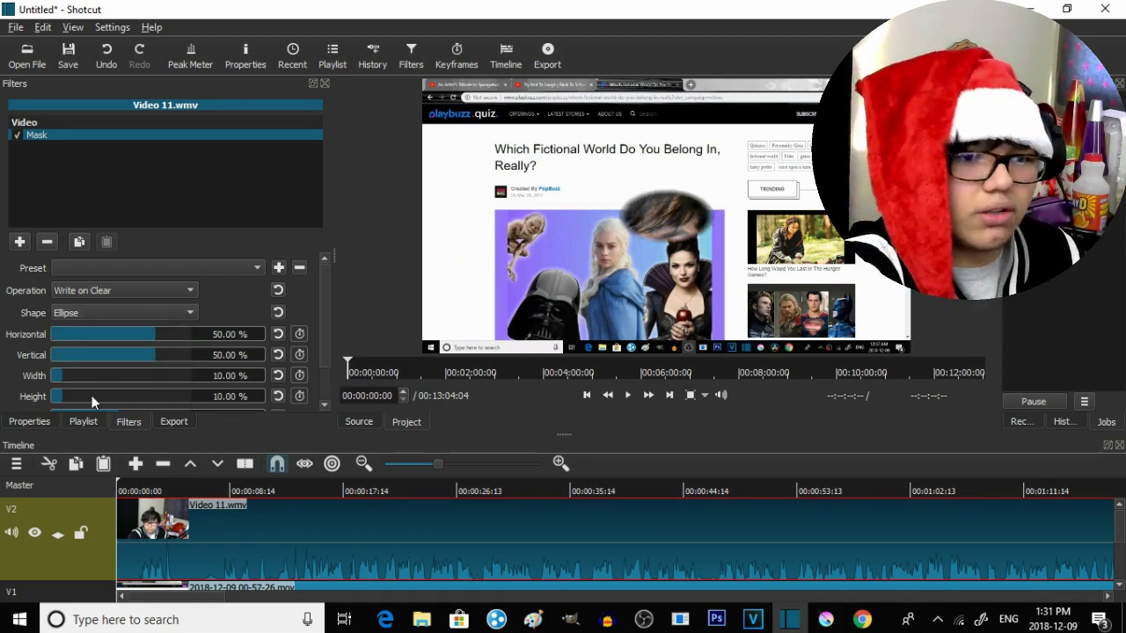
pyautogui.scroll(-2, 320, 349)
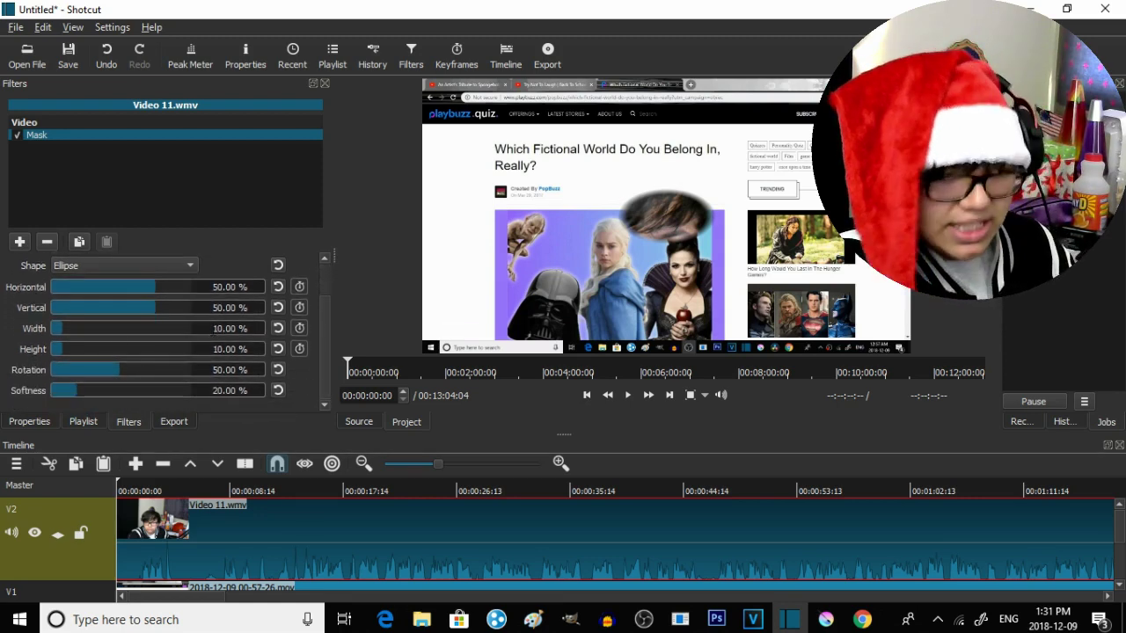
# Resize the ellipse mask with a hard edge and set its vertical position to 57.23%
pyautogui.moveTo(76, 350); pyautogui.dragTo(171, 348)
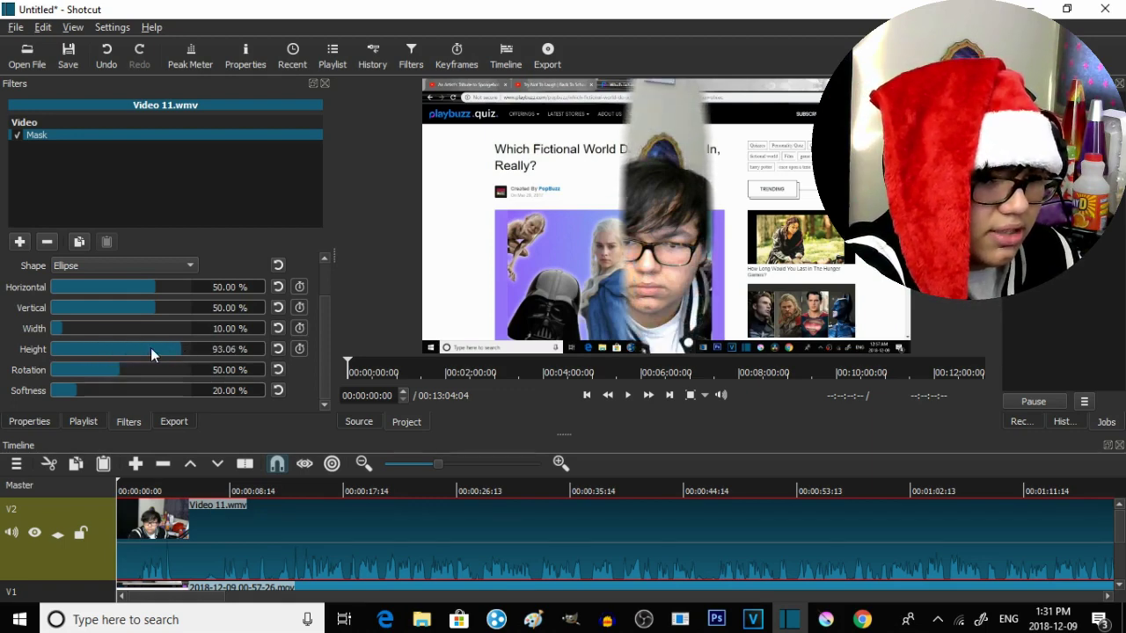
pyautogui.moveTo(69, 329); pyautogui.dragTo(109, 329)
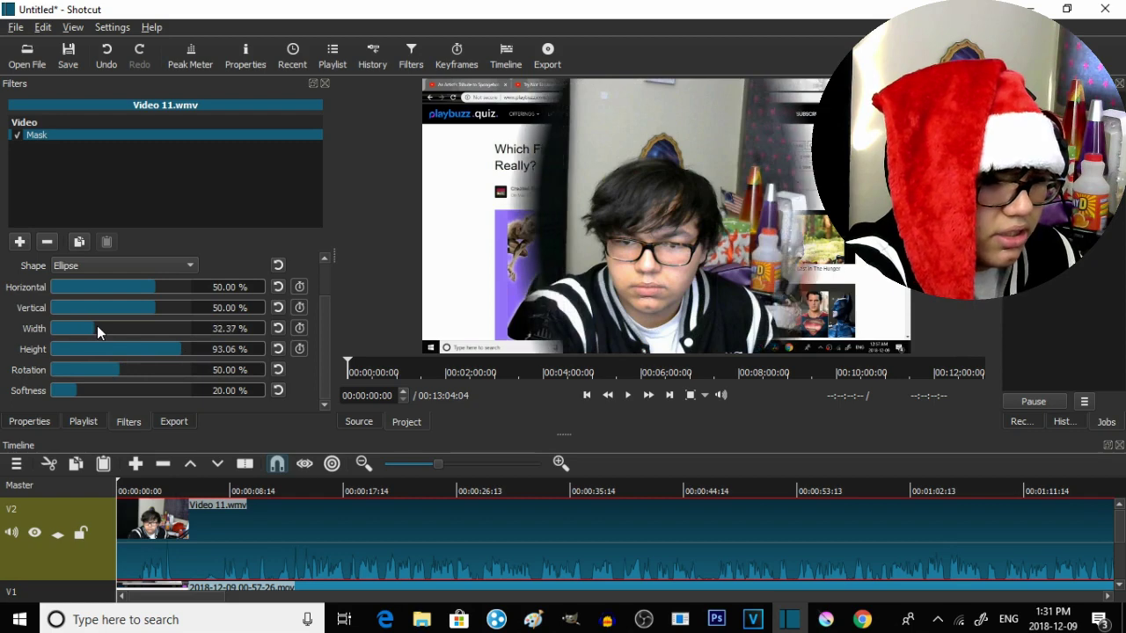
pyautogui.moveTo(68, 390); pyautogui.dragTo(49, 388)
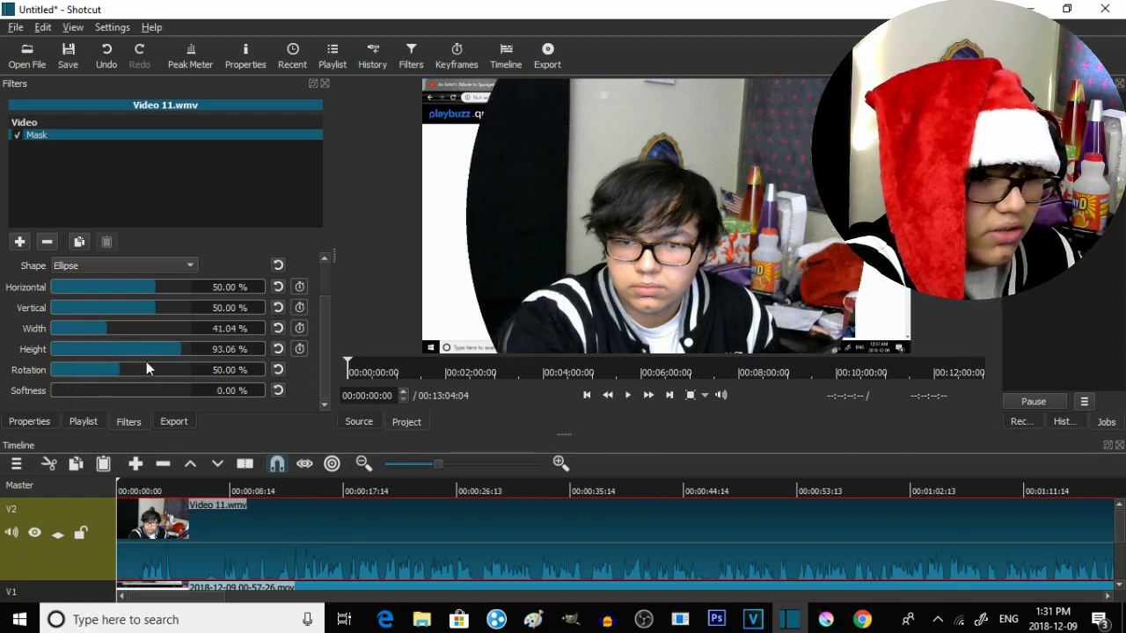
pyautogui.moveTo(162, 349)
pyautogui.mouseDown()
pyautogui.moveTo(111, 369)
pyautogui.moveTo(148, 349)
pyautogui.moveTo(107, 329)
pyautogui.moveTo(129, 329)
pyautogui.moveTo(98, 329)
pyautogui.moveTo(133, 349)
pyautogui.moveTo(113, 349)
pyautogui.mouseUp()
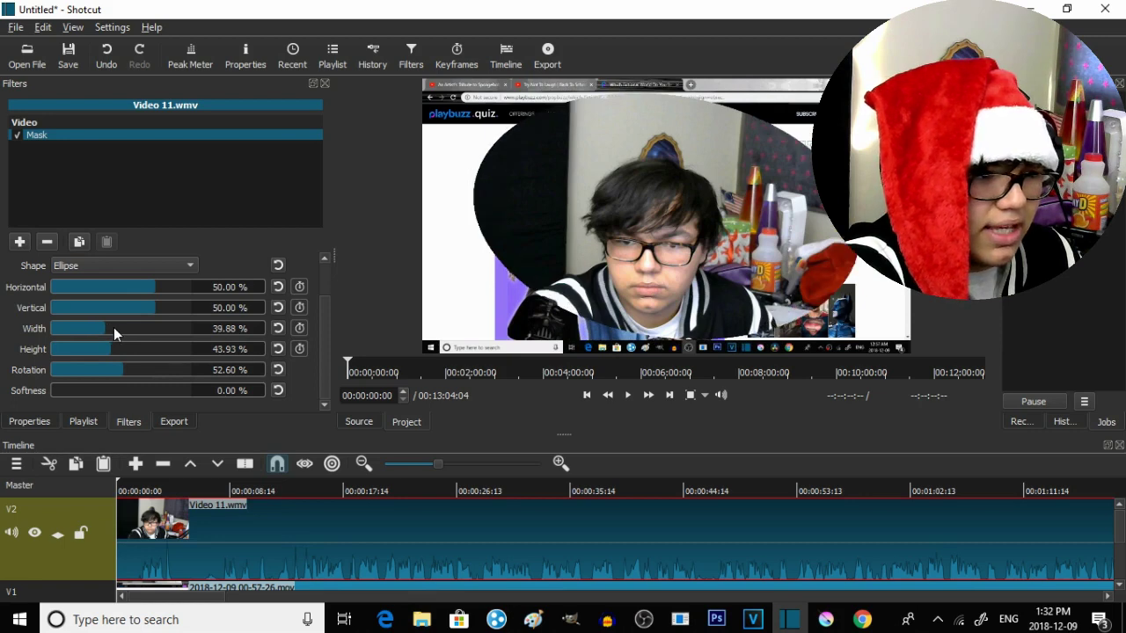
pyautogui.moveTo(108, 327); pyautogui.dragTo(86, 327)
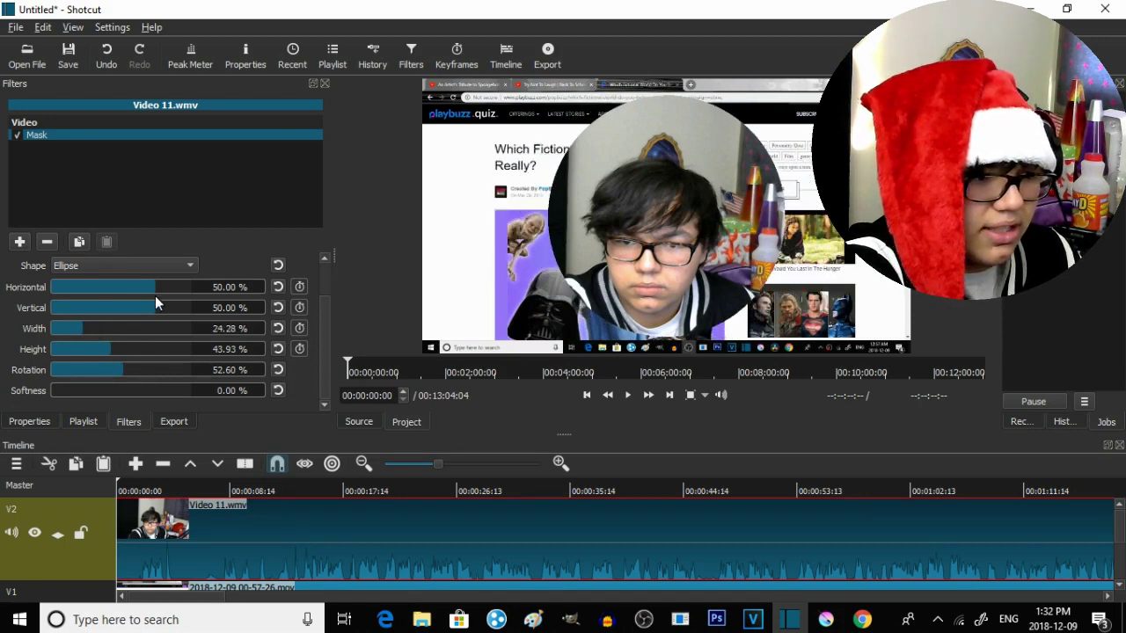
pyautogui.moveTo(141, 308); pyautogui.dragTo(163, 309)
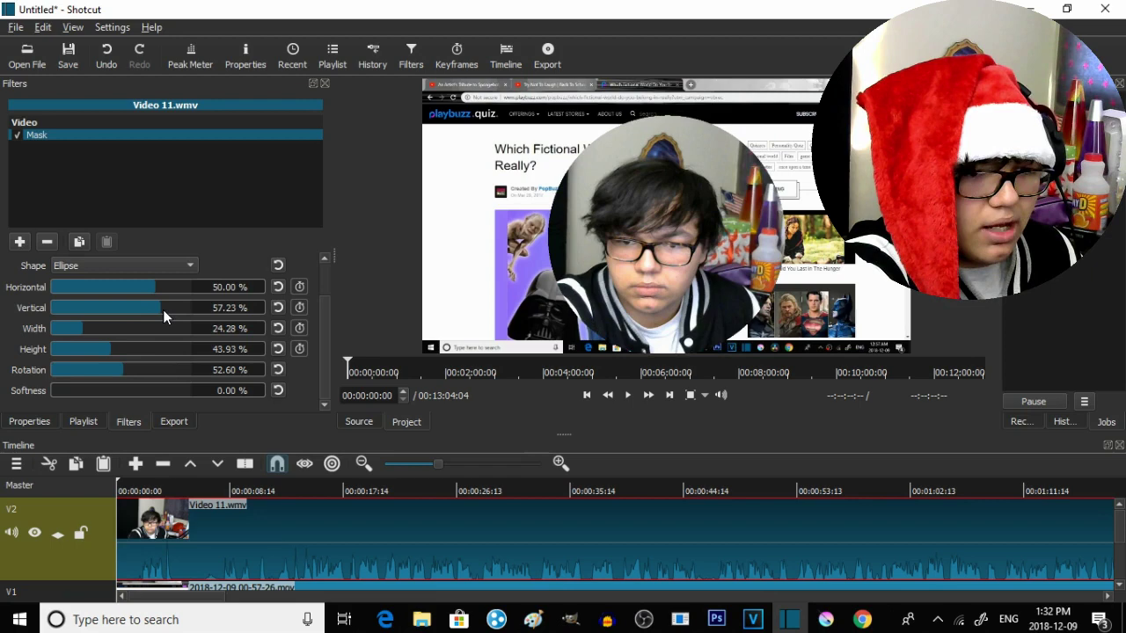
pyautogui.moveTo(163, 309)
pyautogui.mouseDown()
pyautogui.moveTo(143, 289)
pyautogui.moveTo(159, 287)
pyautogui.mouseUp()
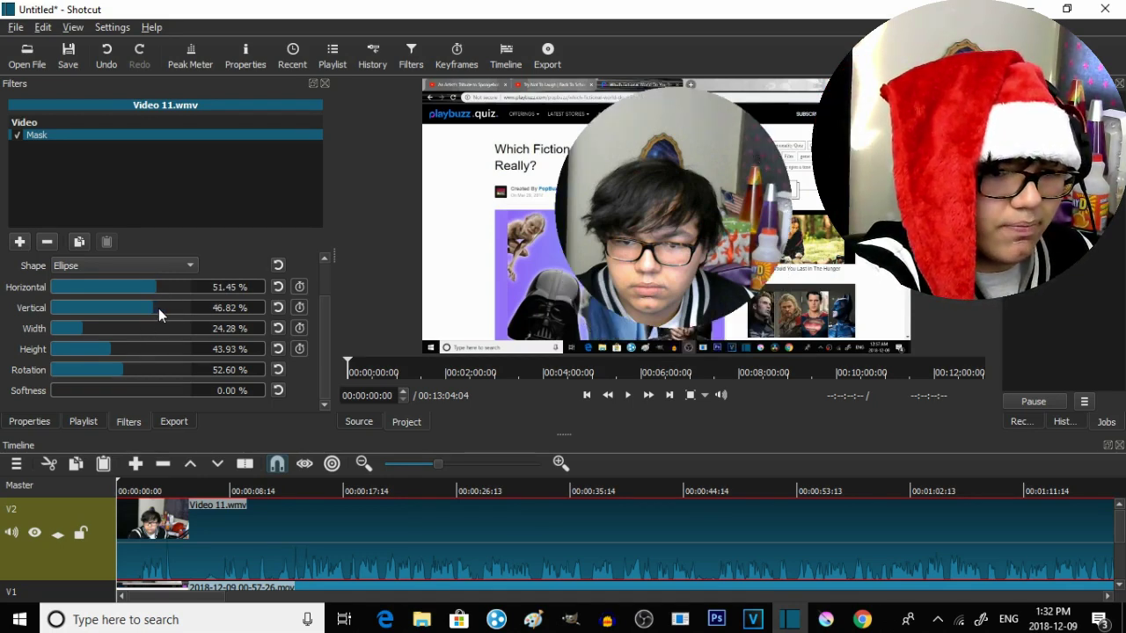
pyautogui.moveTo(159, 308); pyautogui.dragTo(166, 309)
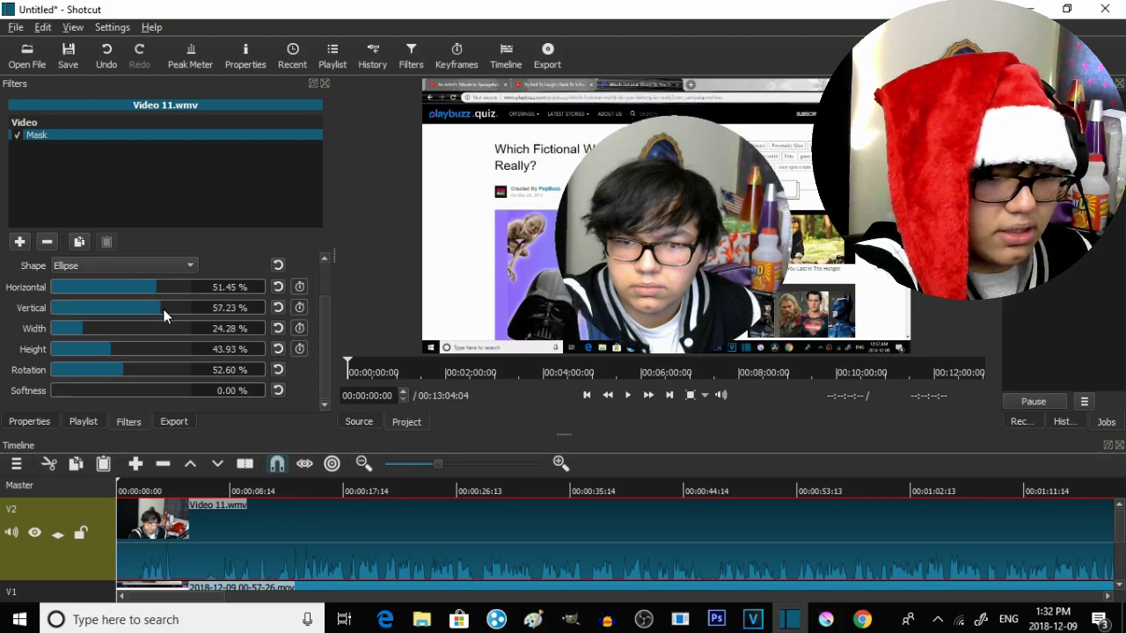
pyautogui.click(20, 242)
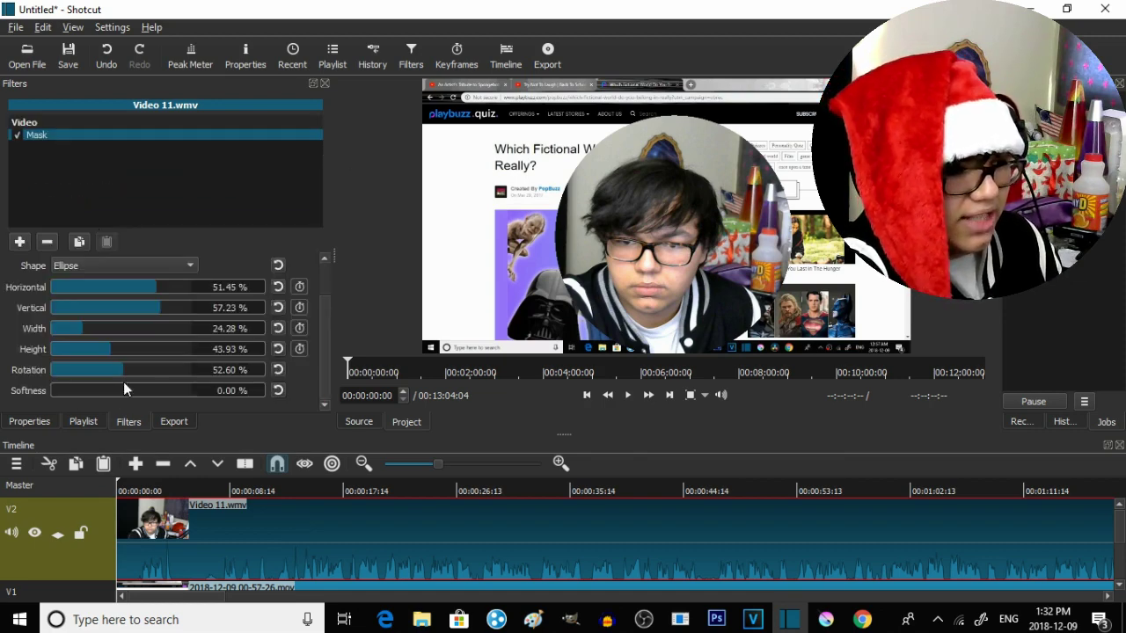
# Close the unused filter list and switch the mask from diamond back to Ellipse
pyautogui.click(19, 241)
pyautogui.scroll(-5, 189, 252)
pyautogui.scroll(-5, 187, 256)
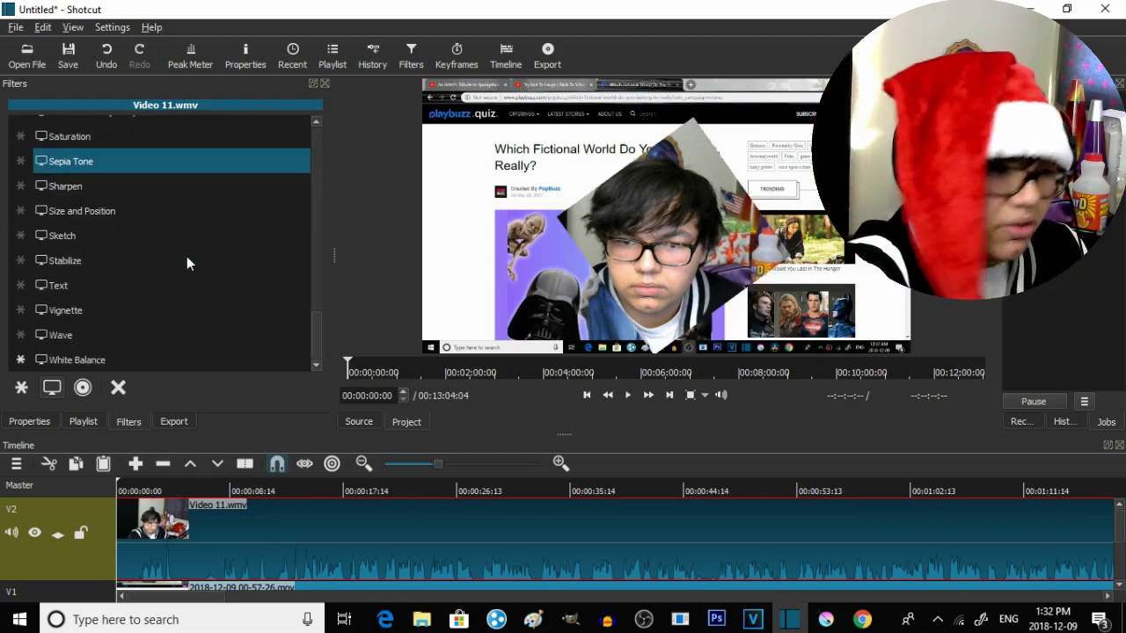
pyautogui.scroll(4, 187, 256)
pyautogui.scroll(4, 192, 253)
pyautogui.scroll(4, 192, 253)
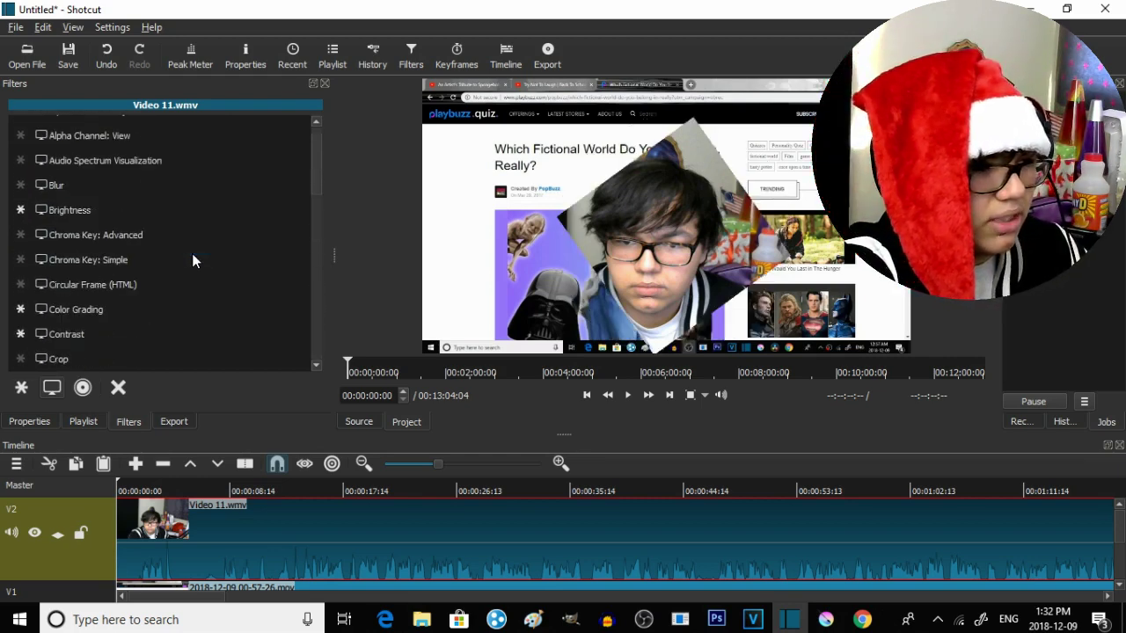
pyautogui.scroll(2, 192, 254)
pyautogui.click(118, 388)
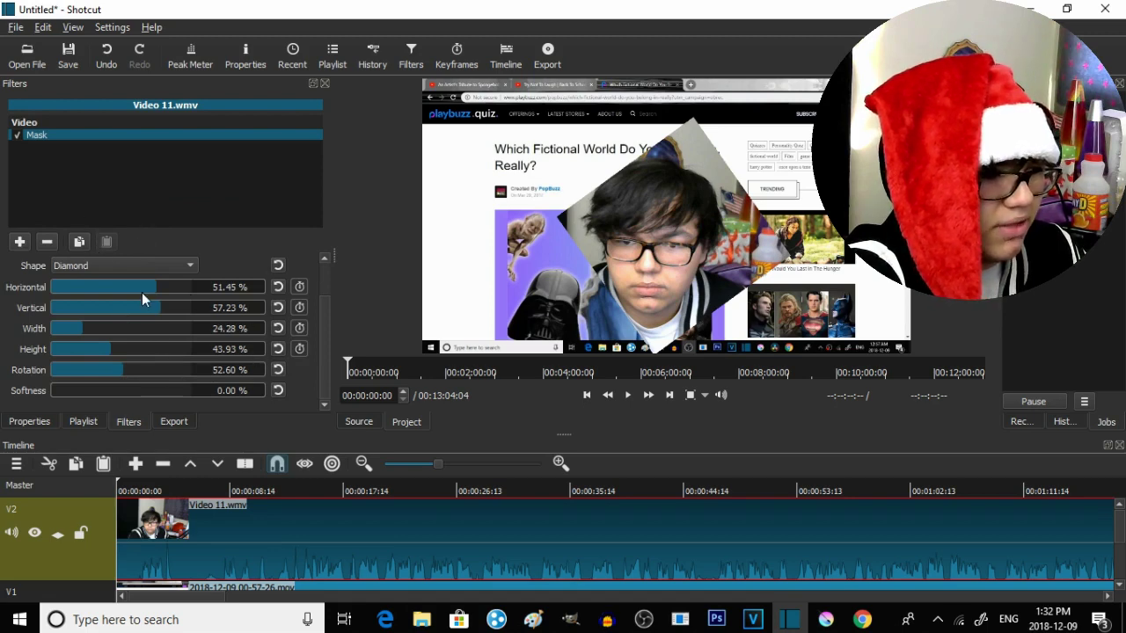
pyautogui.click(158, 265)
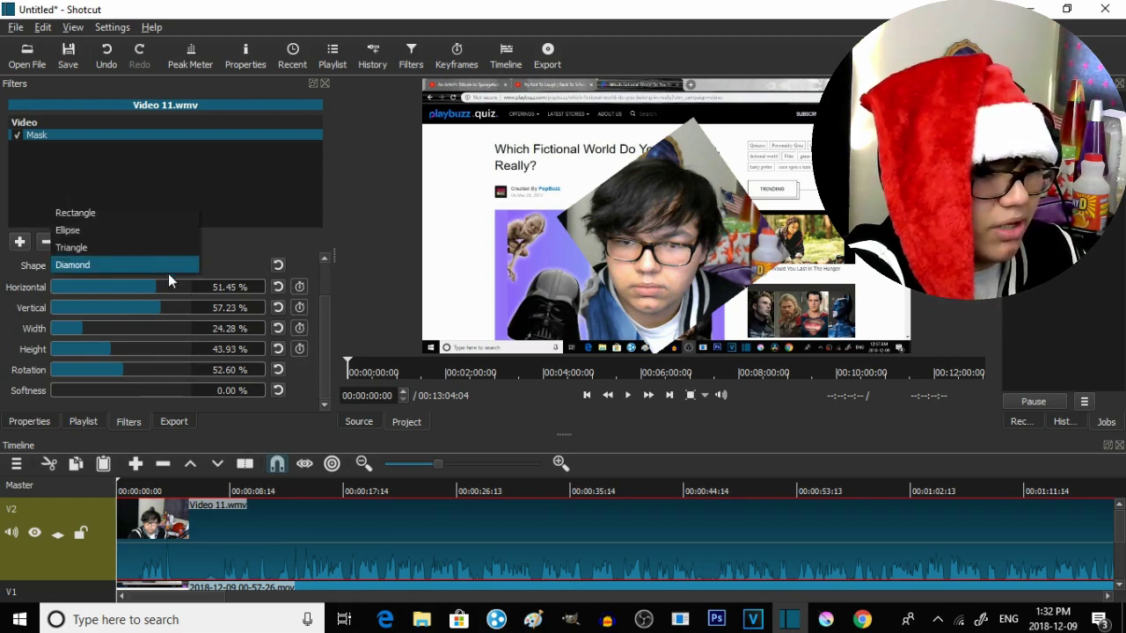
pyautogui.click(107, 234)
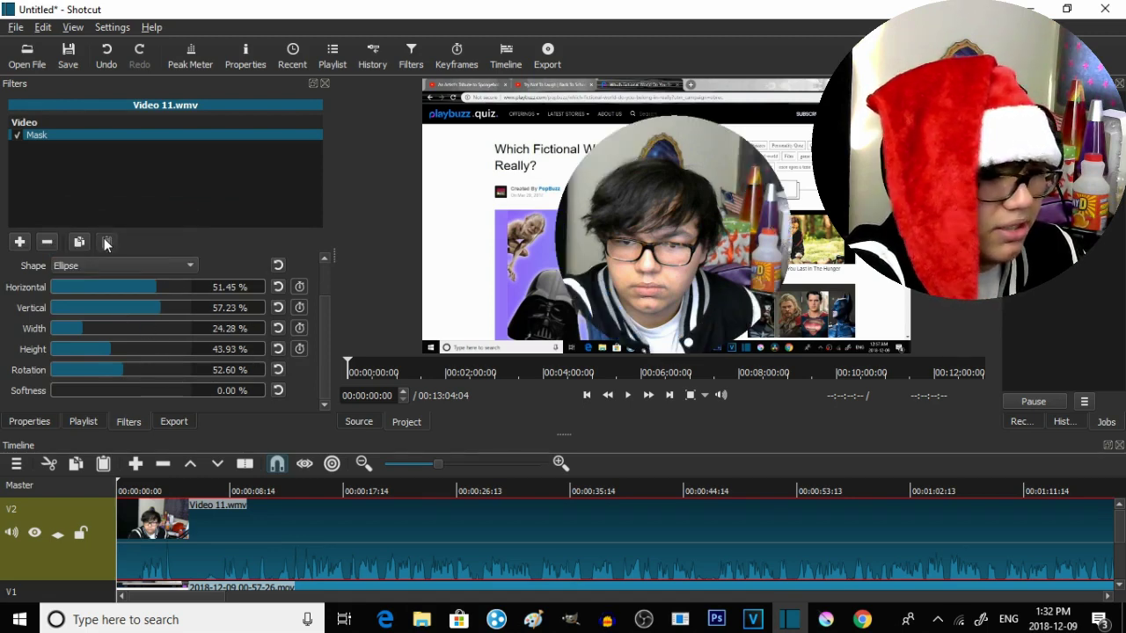
pyautogui.click(18, 242)
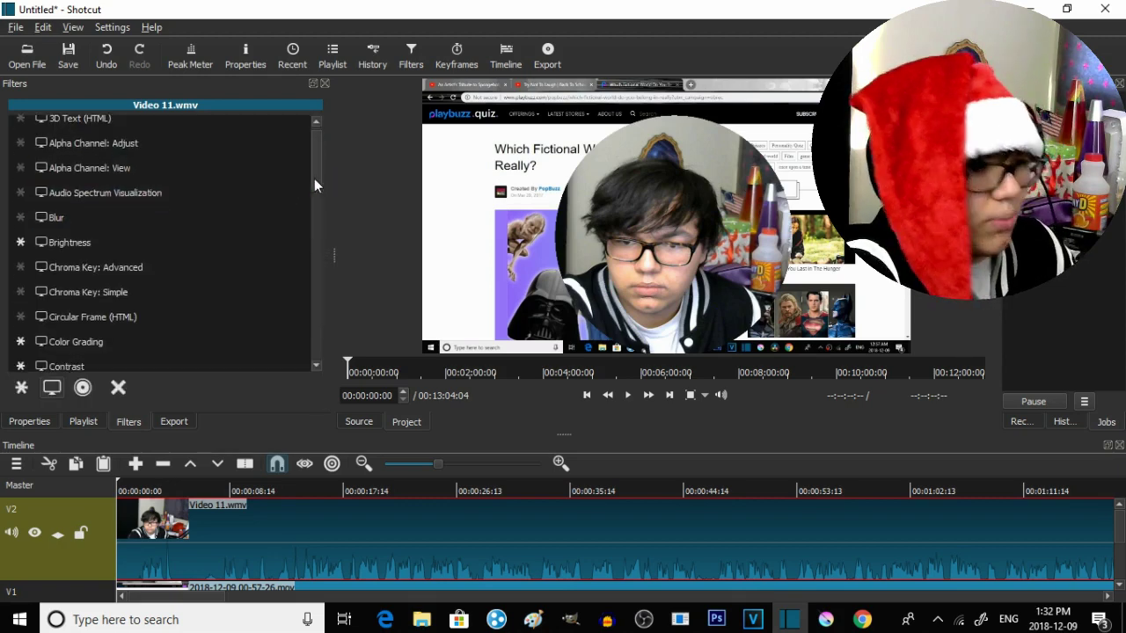
pyautogui.moveTo(315, 179); pyautogui.dragTo(320, 332)
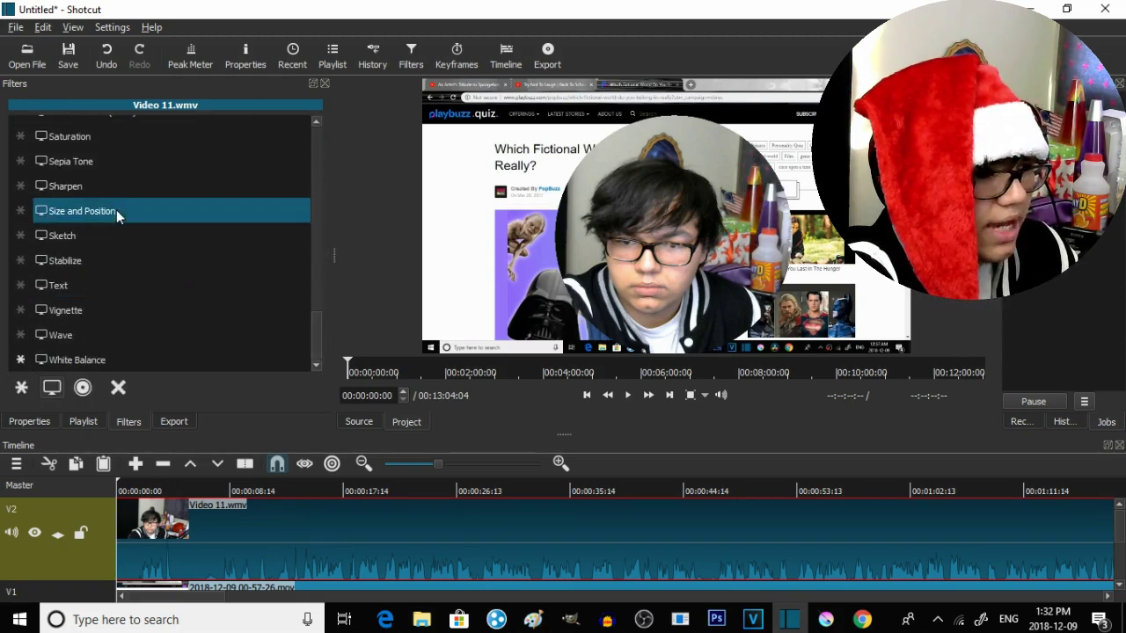
# Add Size and Position, then resize the webcam overlay to about 857x481 near the top
pyautogui.click(116, 209)
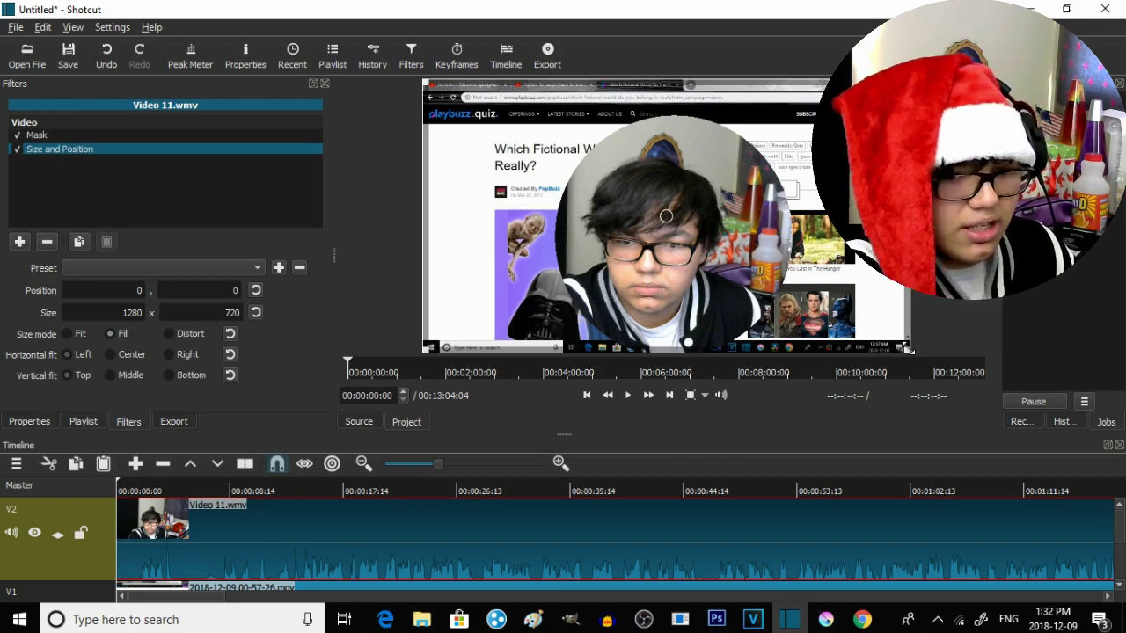
pyautogui.moveTo(909, 348); pyautogui.dragTo(666, 275)
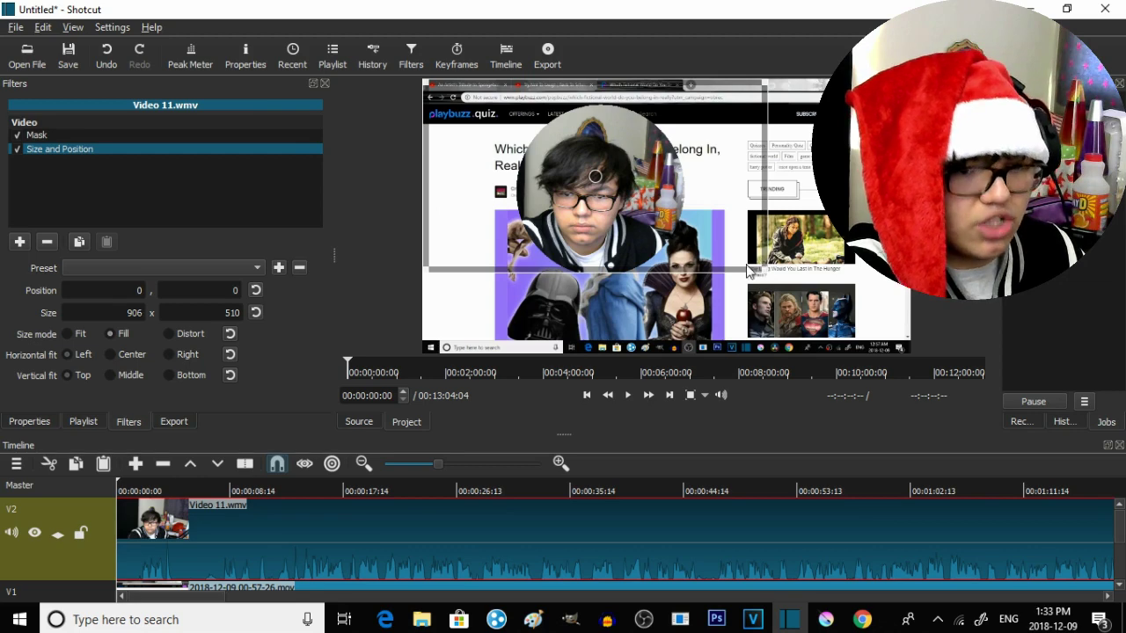
pyautogui.moveTo(753, 271); pyautogui.dragTo(605, 180)
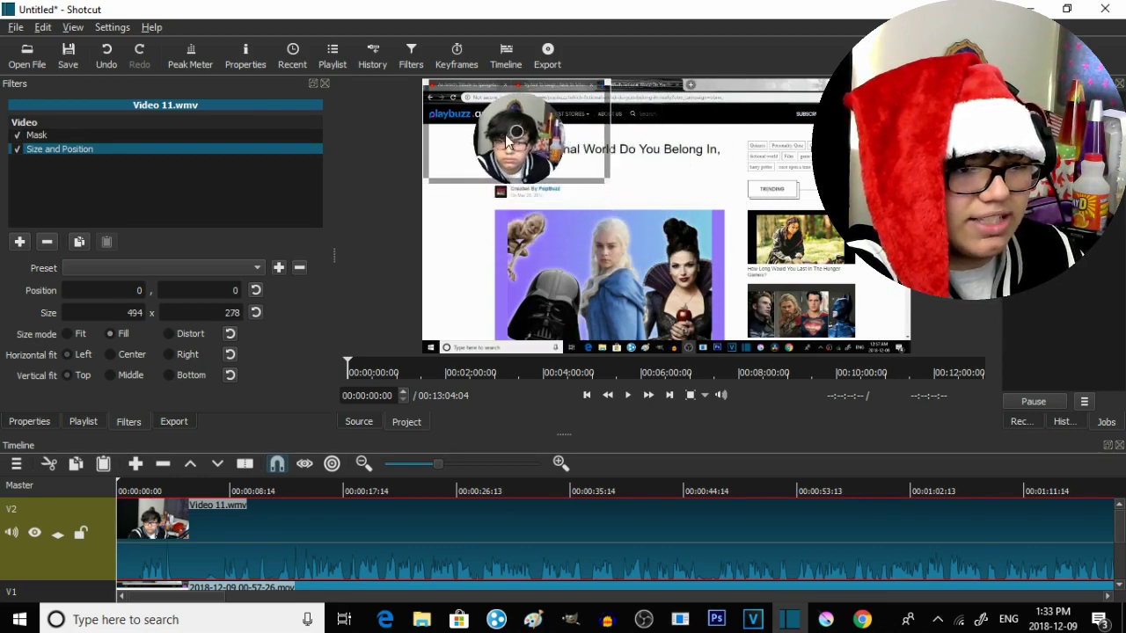
pyautogui.moveTo(516, 132); pyautogui.dragTo(465, 126)
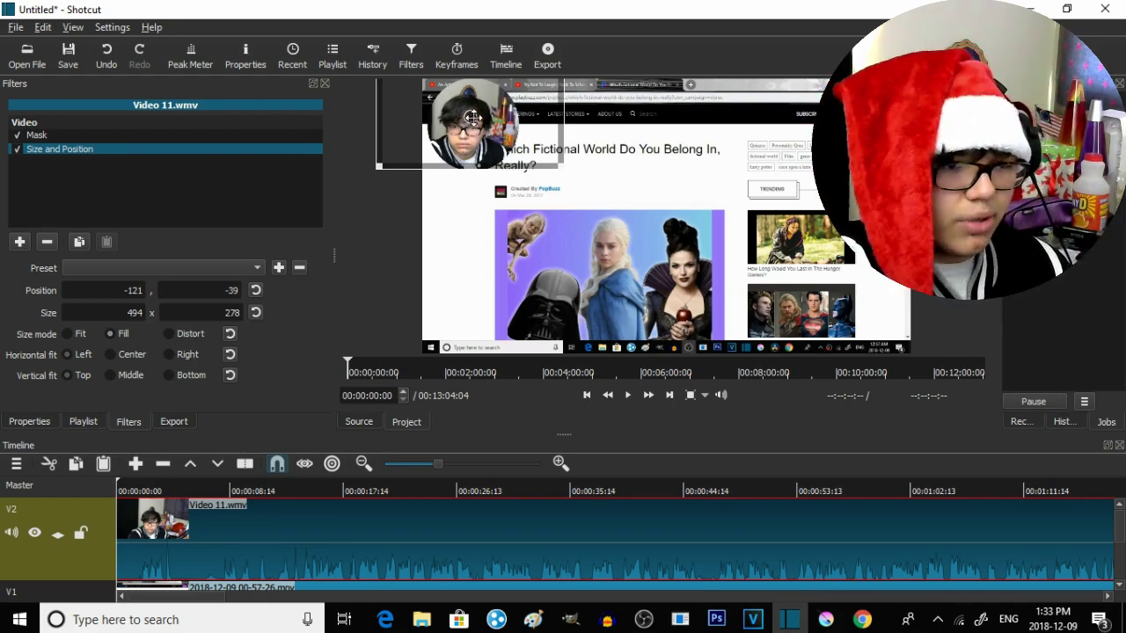
pyautogui.moveTo(473, 117)
pyautogui.mouseDown()
pyautogui.moveTo(591, 221)
pyautogui.moveTo(658, 145)
pyautogui.moveTo(657, 161)
pyautogui.mouseUp()
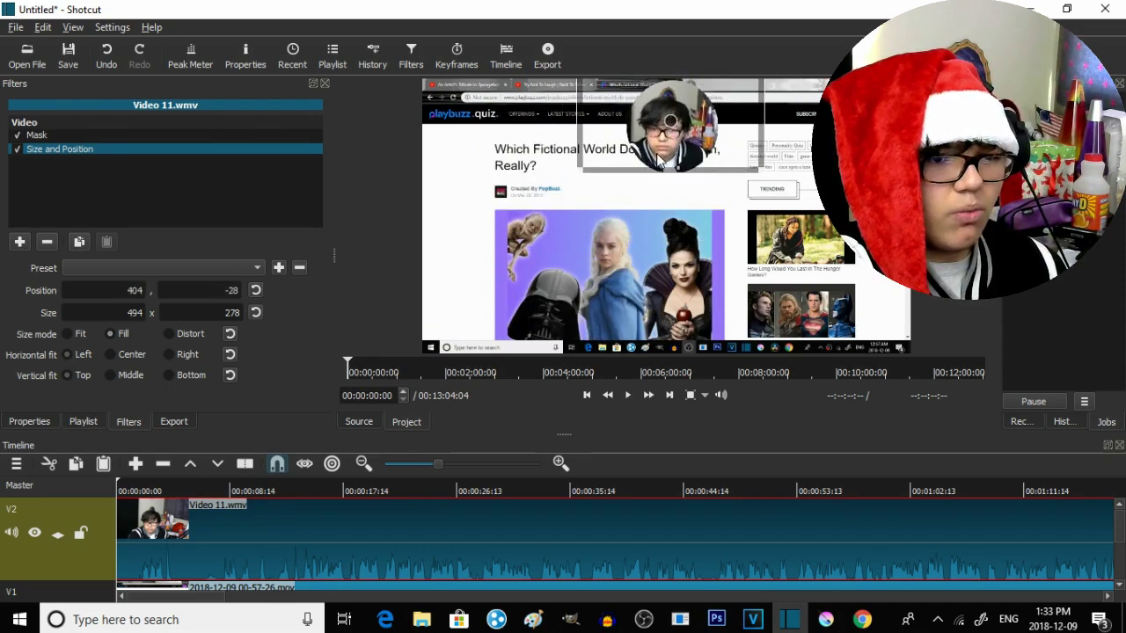
pyautogui.moveTo(578, 171); pyautogui.dragTo(487, 264)
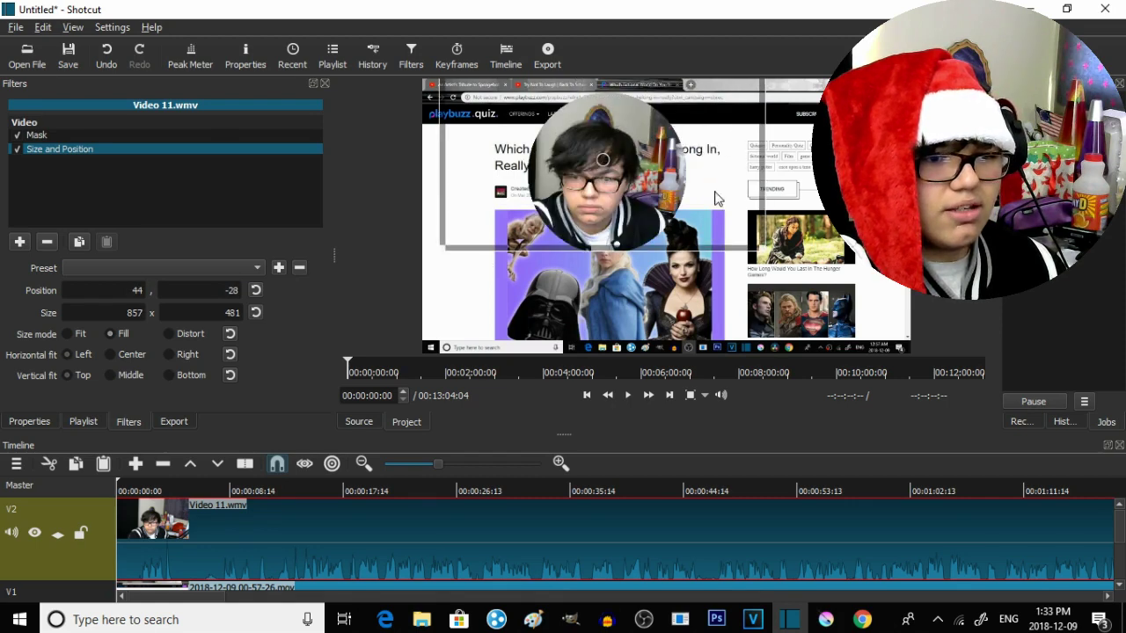
# Reselect the Mask filter and switch its shape to Rectangle, then back to Ellipse
pyautogui.click(80, 133)
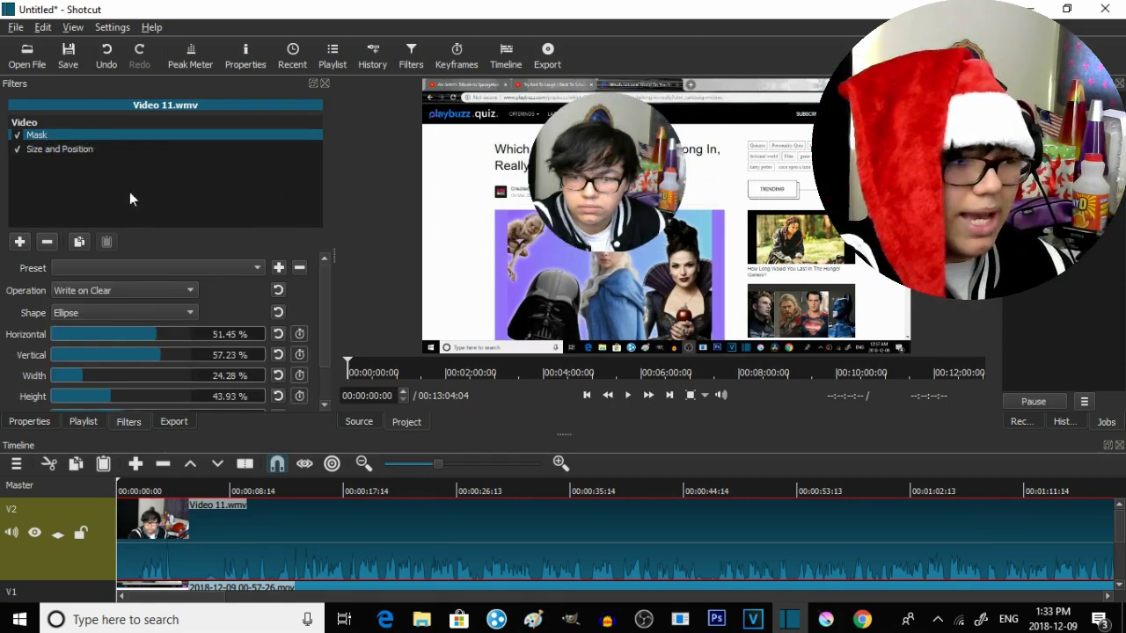
pyautogui.click(154, 312)
pyautogui.click(149, 299)
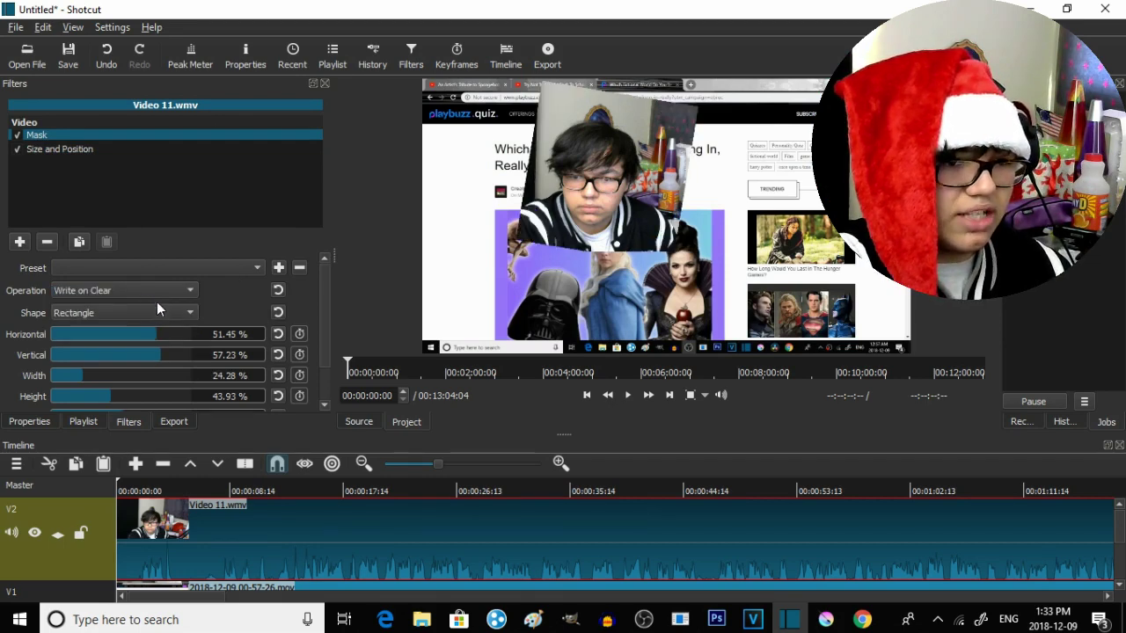
pyautogui.click(164, 313)
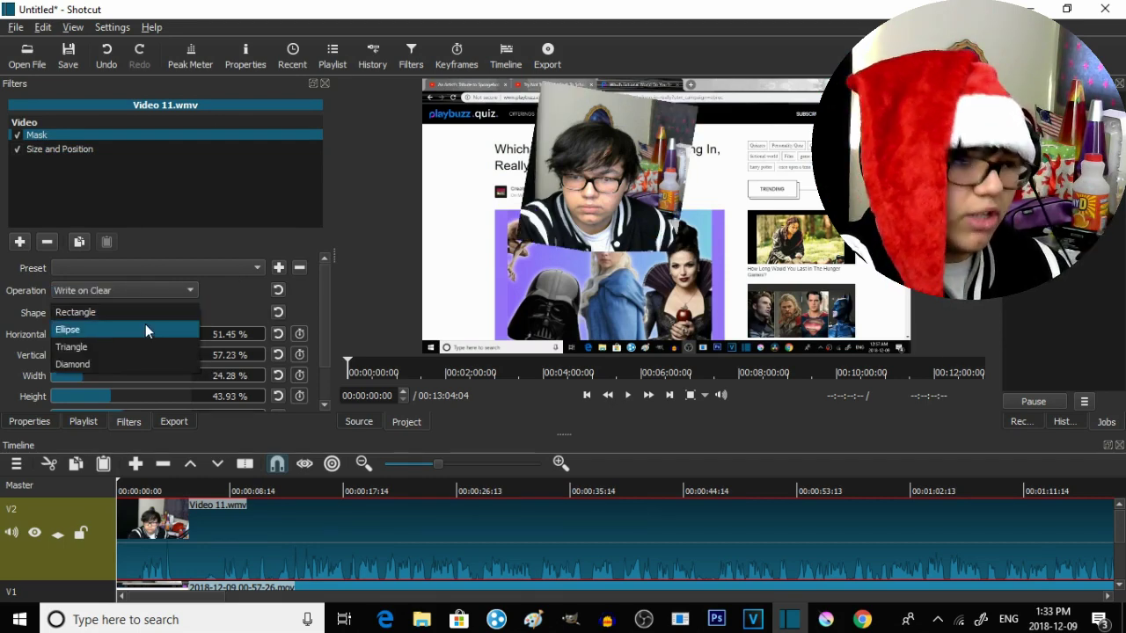
pyautogui.click(145, 329)
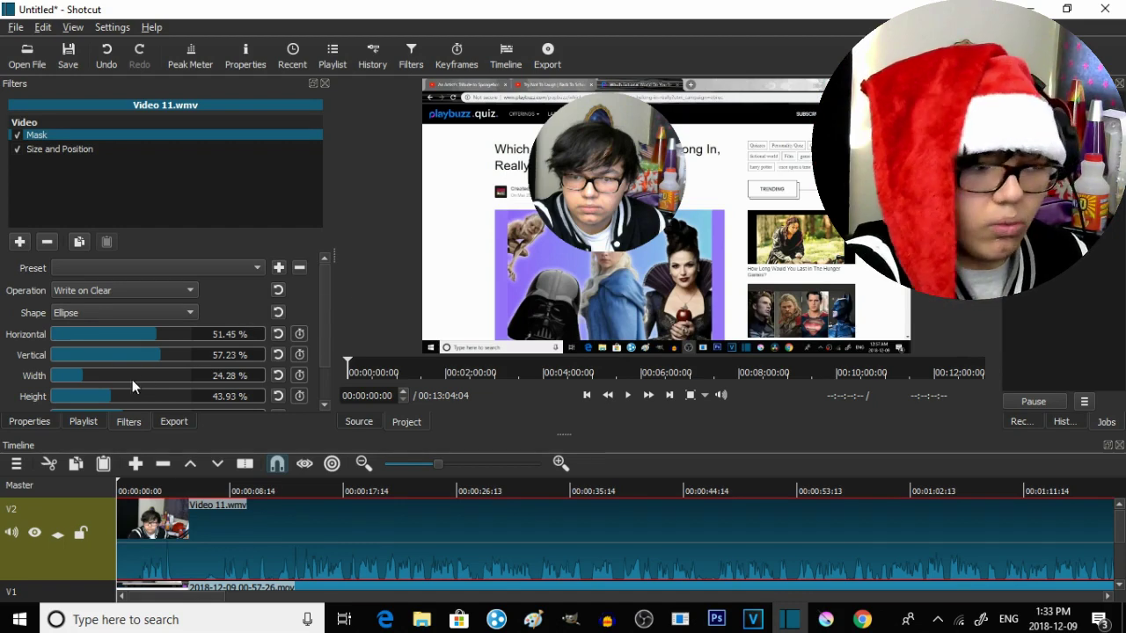
pyautogui.scroll(-2, 308, 342)
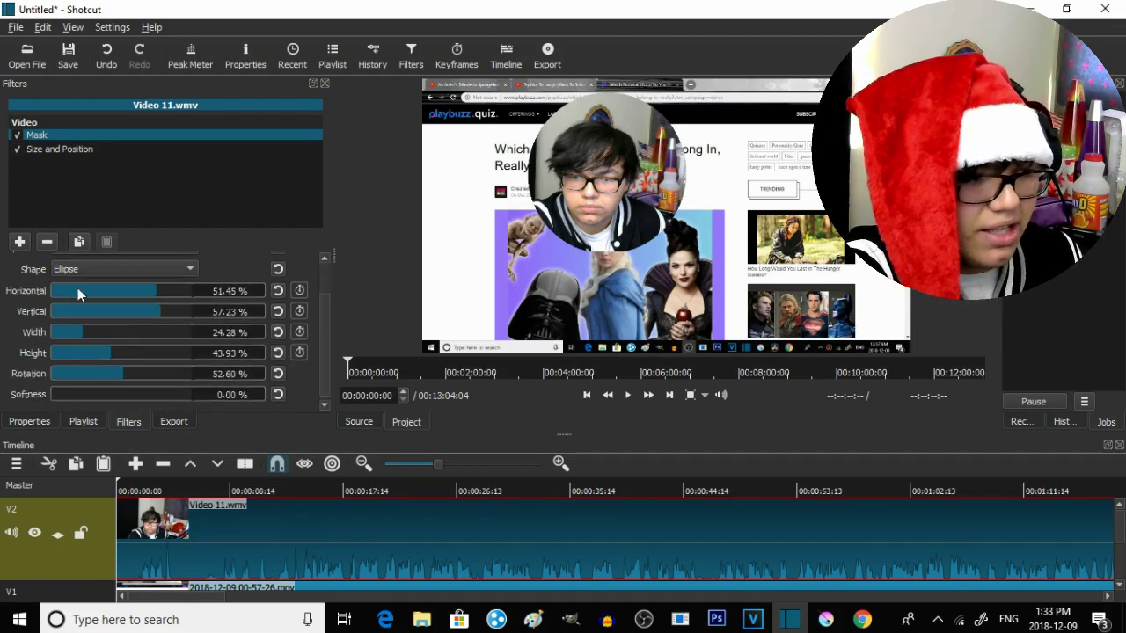
pyautogui.scroll(-1, 325, 372)
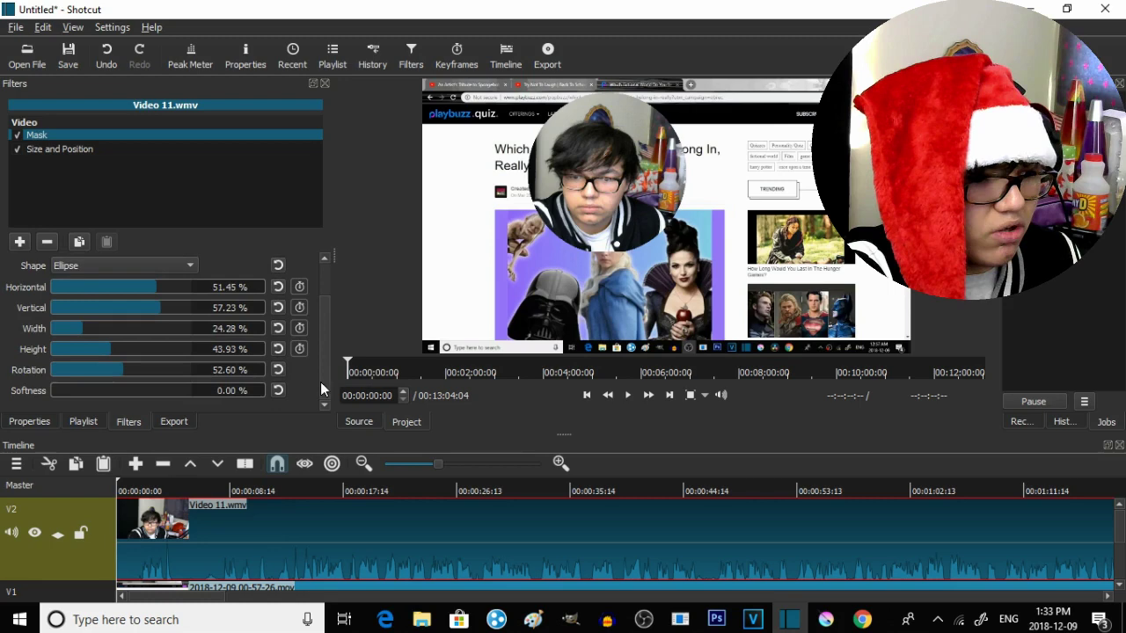
pyautogui.moveTo(60, 392); pyautogui.dragTo(75, 391)
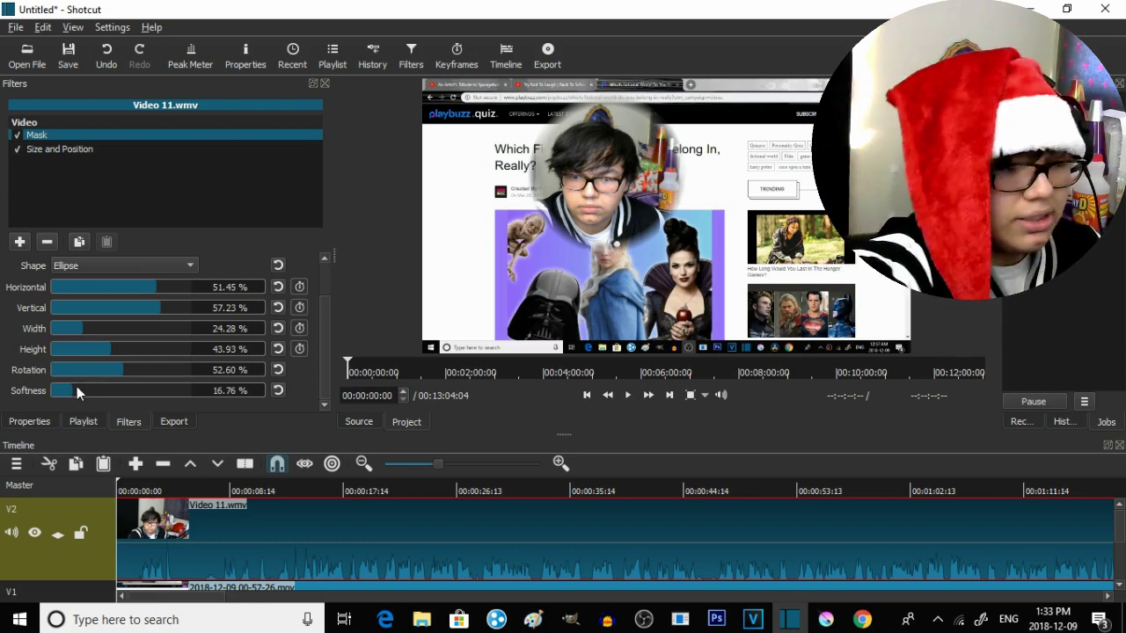
pyautogui.moveTo(77, 392); pyautogui.dragTo(193, 392)
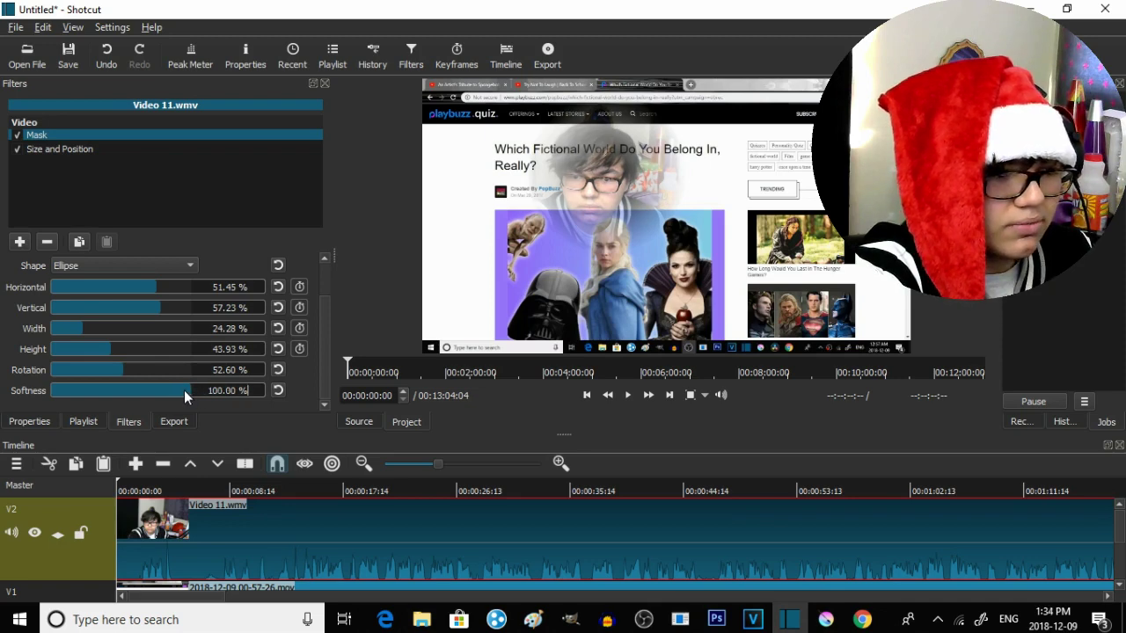
pyautogui.moveTo(187, 389); pyautogui.dragTo(28, 391)
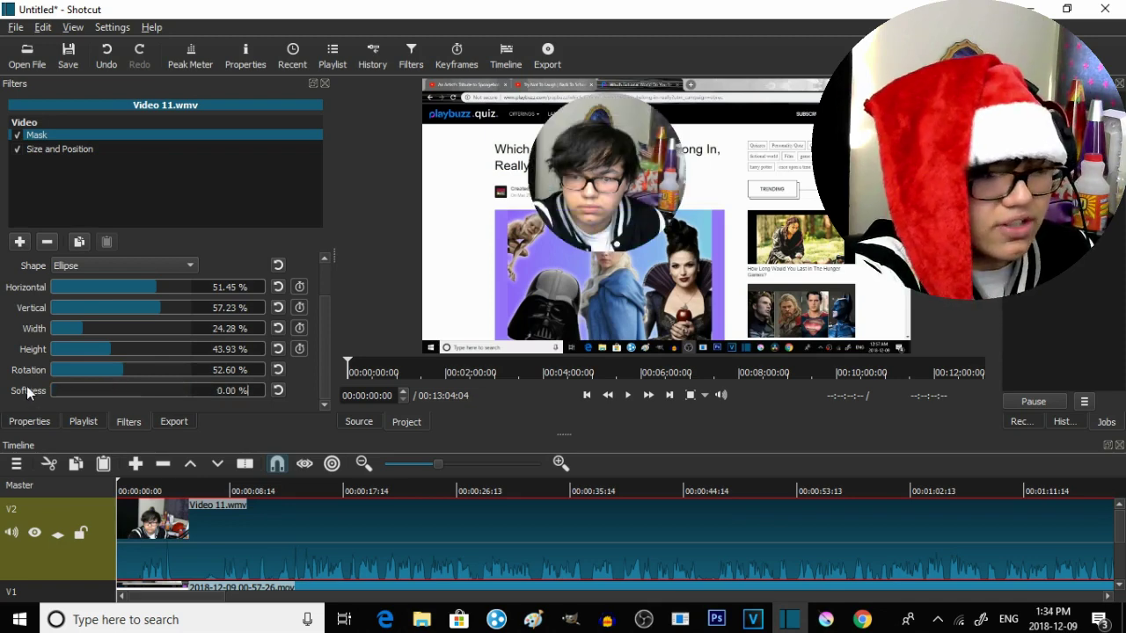